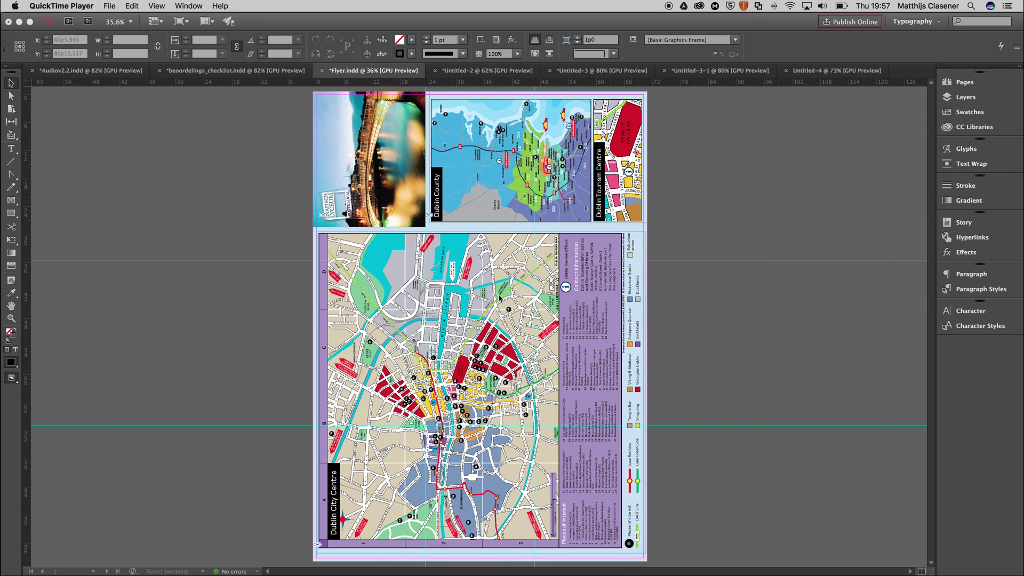
Bring InDesign forward, then switch to the DemoPics folder of student photo thumbnails
{"action": "left_click", "coordinate": [697, 247]}
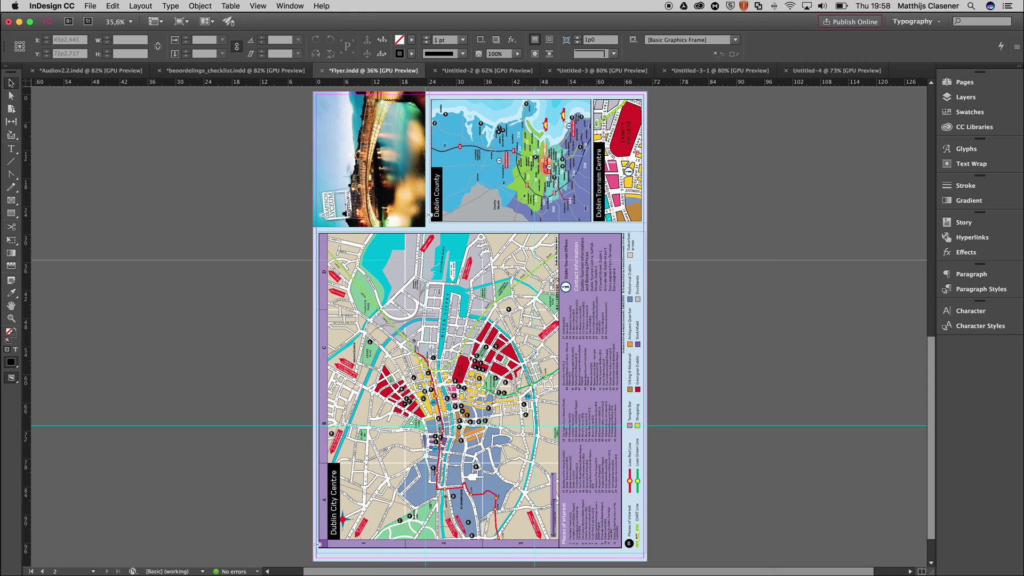
{"action": "key", "text": "super+Tab"}
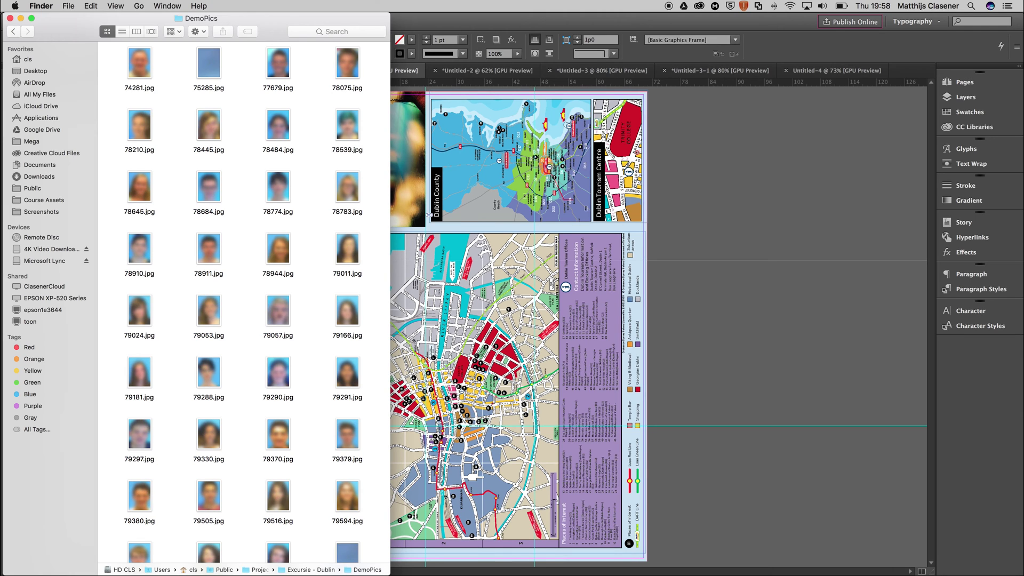
Switch to the smoelenboek Excel workbook next to the DemoPics folder
{"action": "key", "text": "super+Tab"}
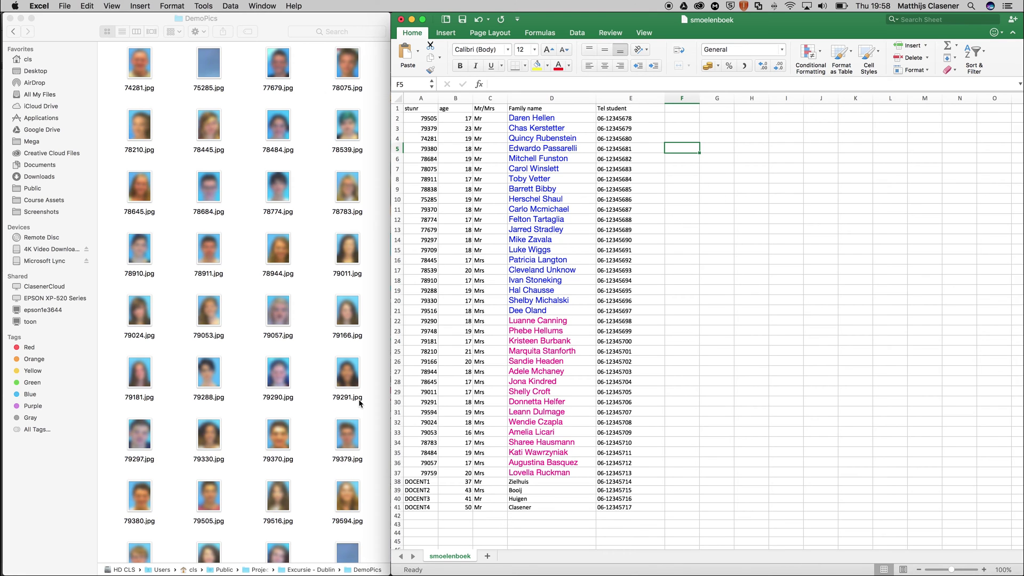
{"action": "scroll", "coordinate": [360, 449], "scroll_direction": "down", "scroll_amount": 5}
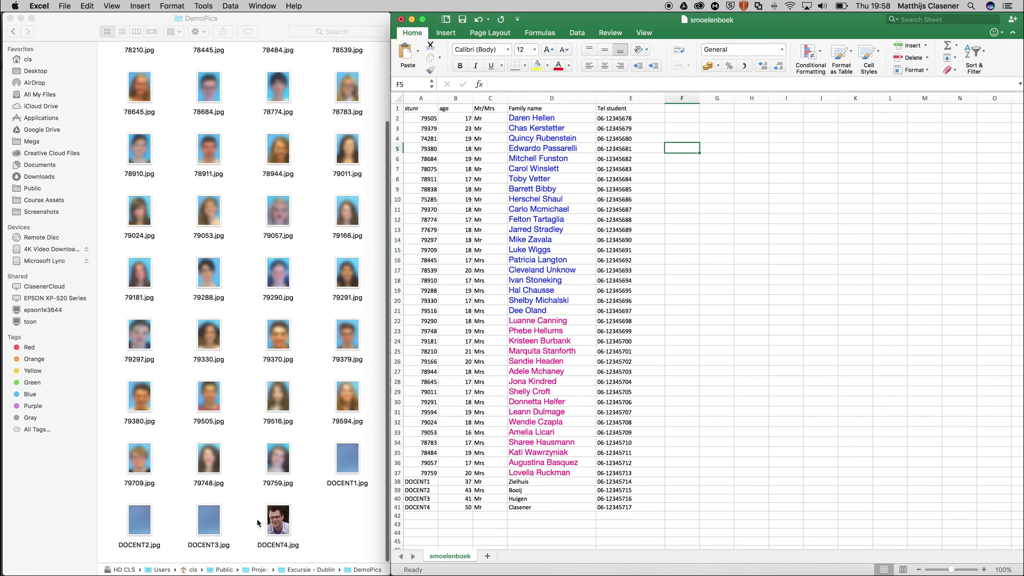
{"action": "scroll", "coordinate": [266, 528], "scroll_direction": "up", "scroll_amount": 5}
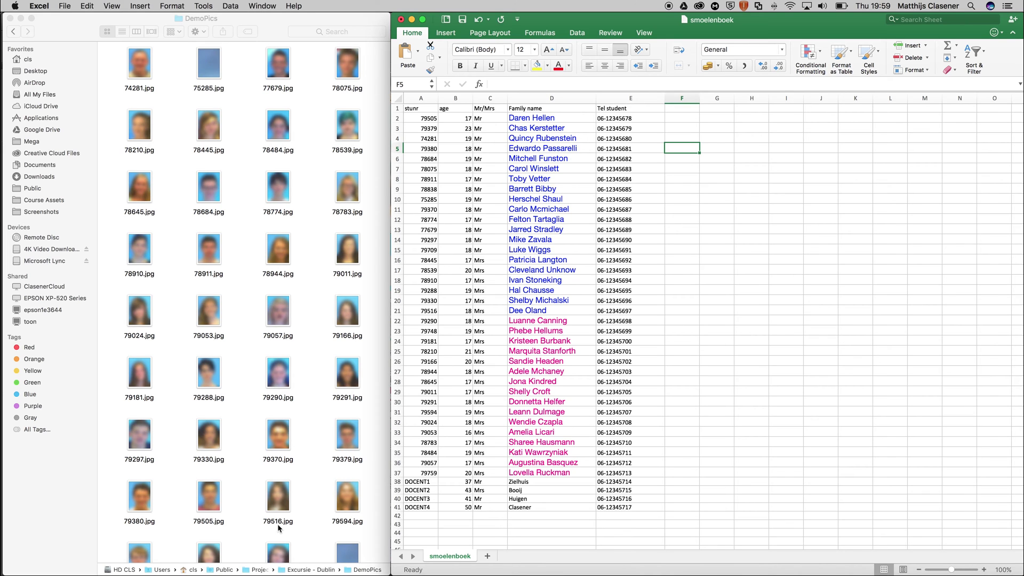
{"action": "key", "text": "Up"}
{"action": "key", "text": "Up"}
{"action": "key", "text": "Up"}
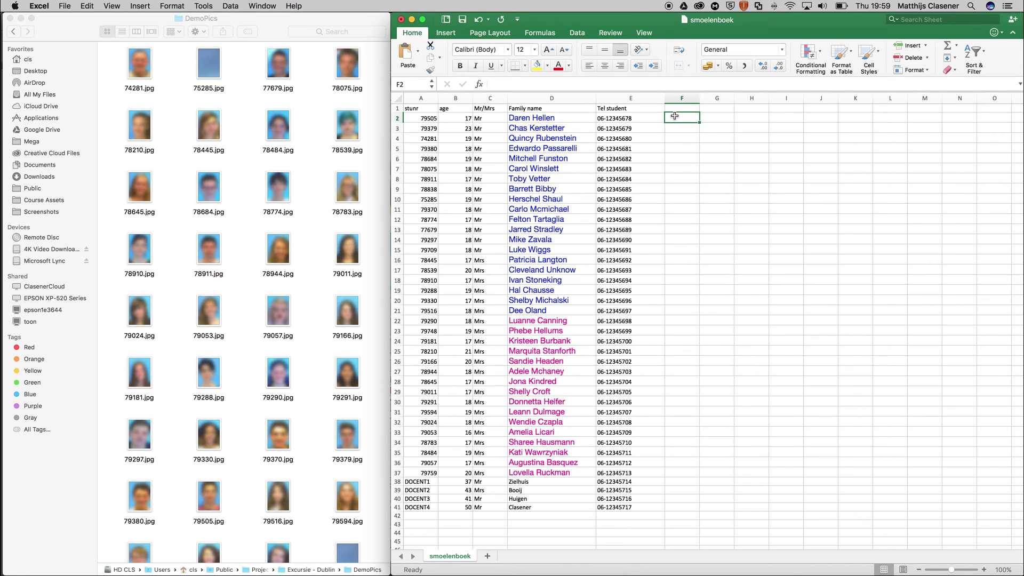
{"action": "key", "text": "Up"}
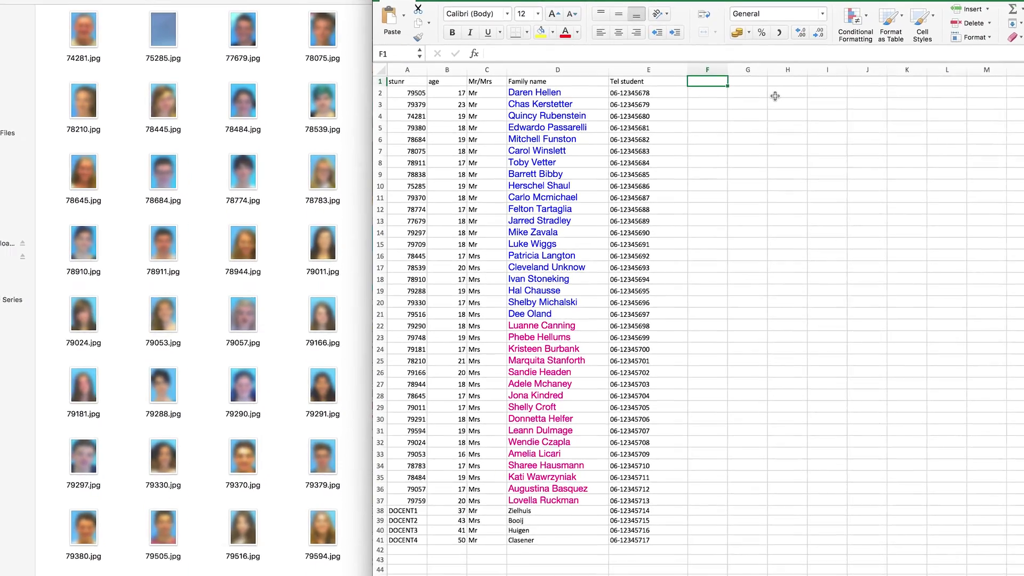
{"action": "type", "text": "@"}
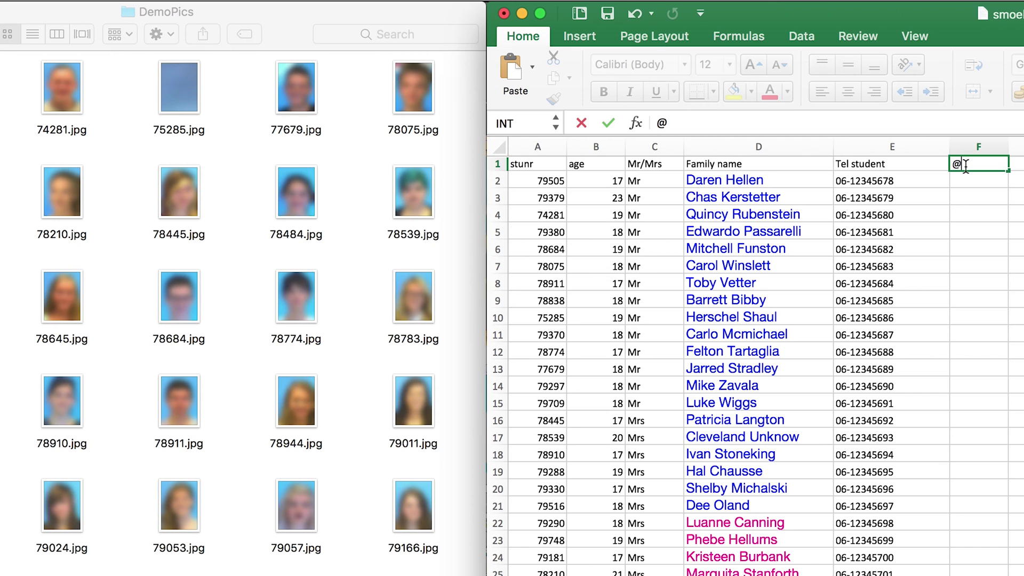
{"action": "type", "text": "Picture"}
{"action": "key", "text": "Return"}
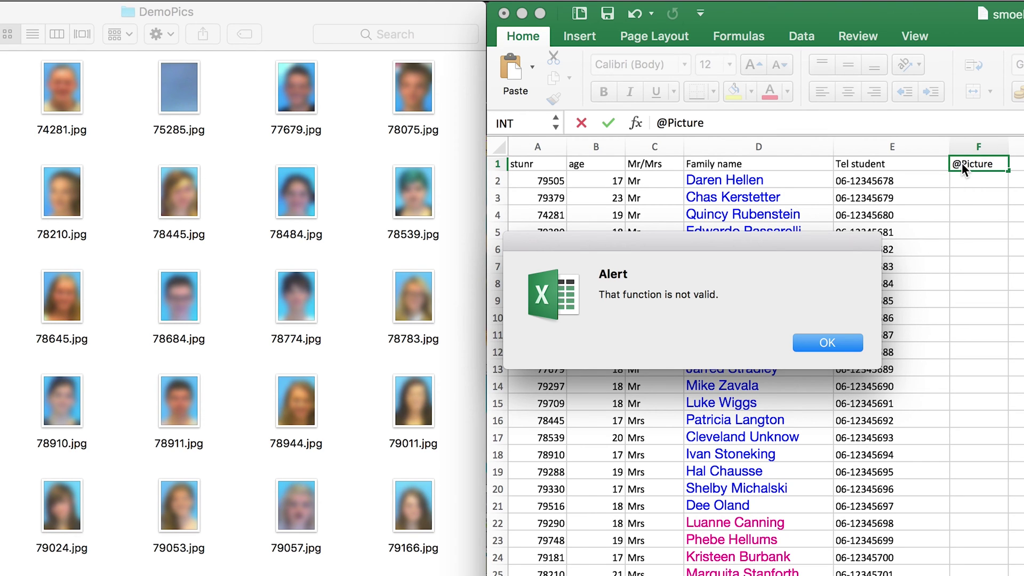
{"action": "left_click", "coordinate": [843, 342]}
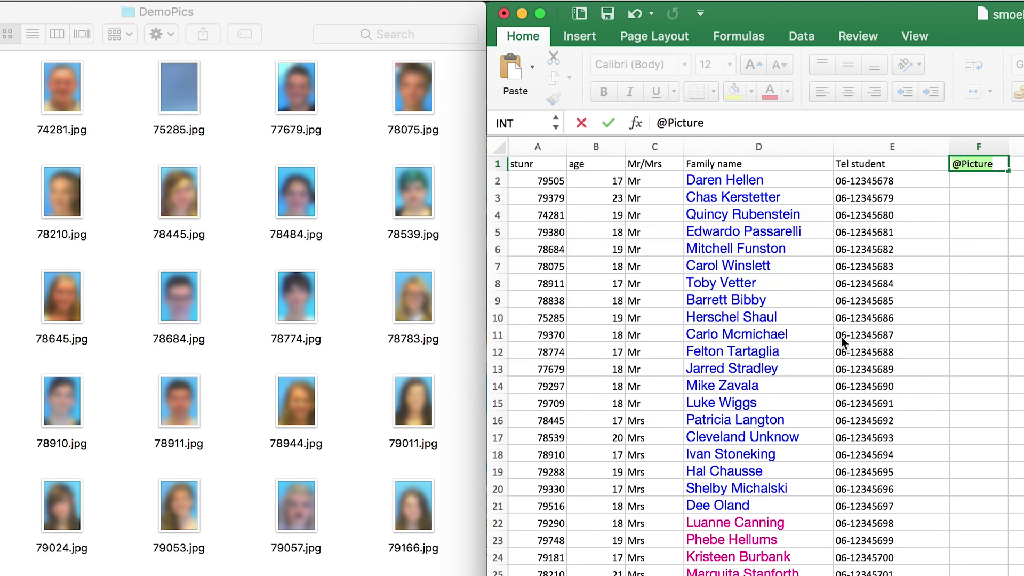
{"action": "left_click", "coordinate": [955, 162]}
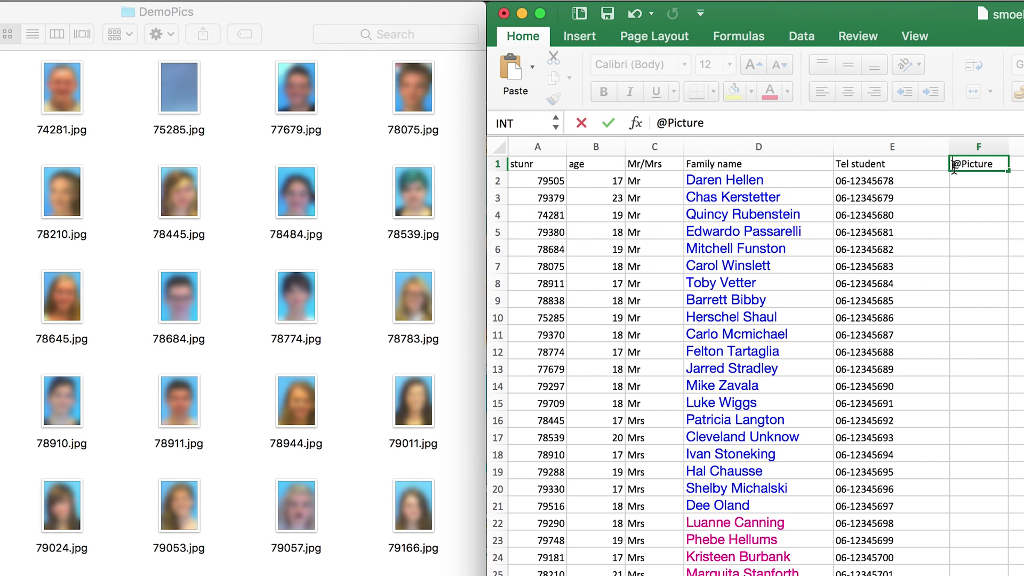
{"action": "left_click", "coordinate": [955, 165]}
{"action": "type", "text": "'"}
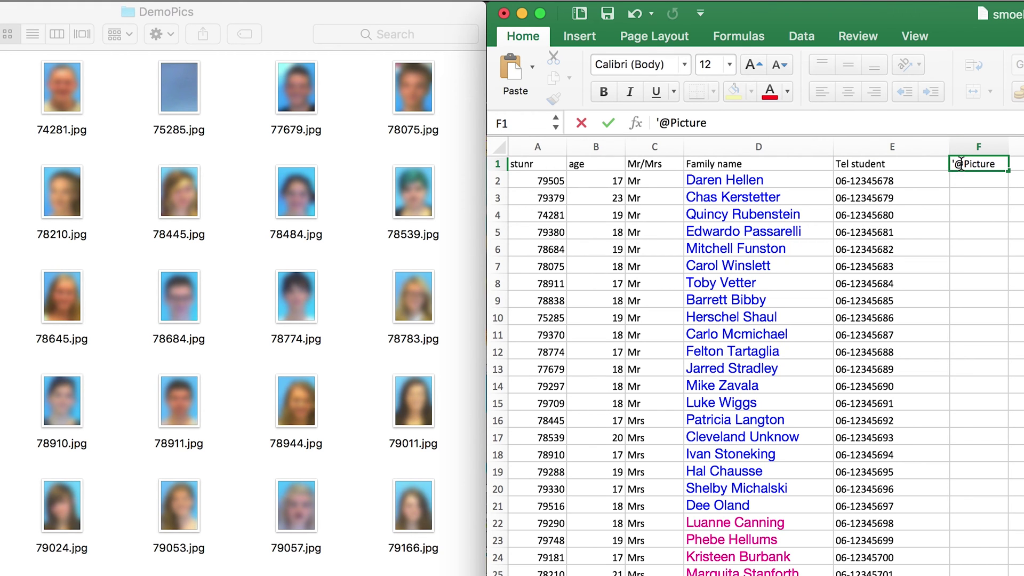
{"action": "key", "text": "Return"}
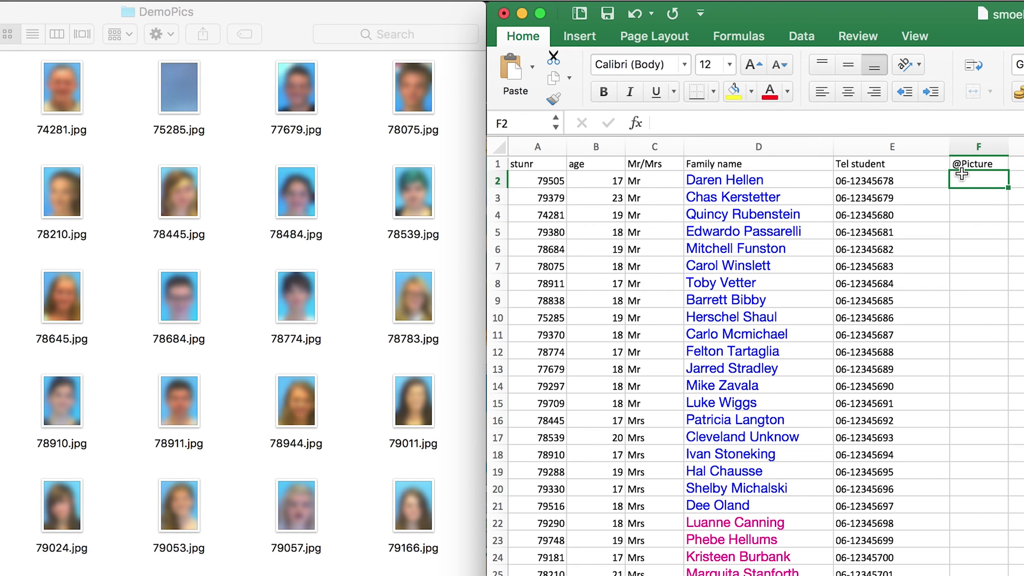
{"action": "left_click_drag", "start_coordinate": [1009, 148], "coordinate": [1023, 147]}
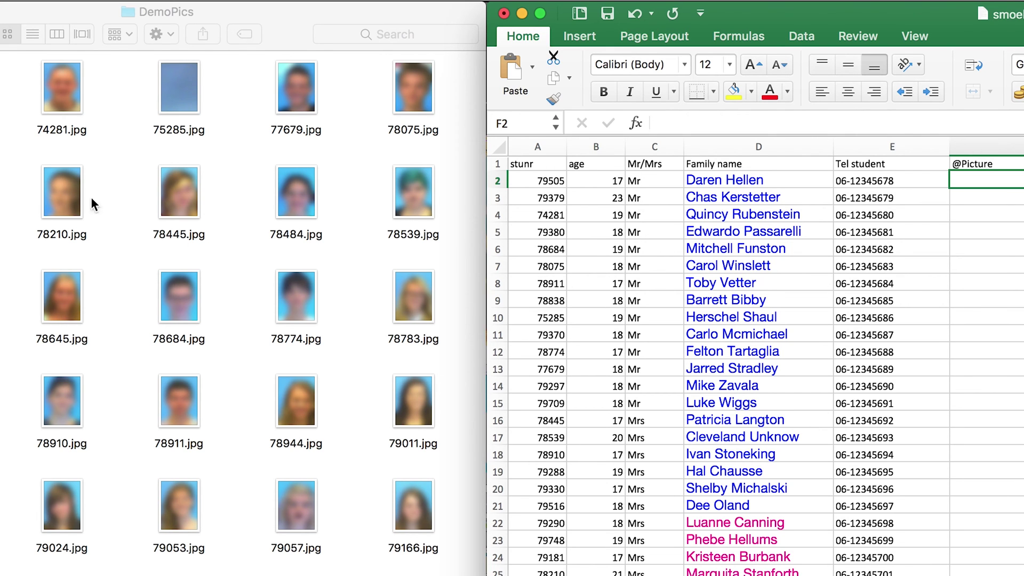
Copy the DemoPics folder path from the Get Info window of 74281.jpg
{"action": "left_click", "coordinate": [110, 129]}
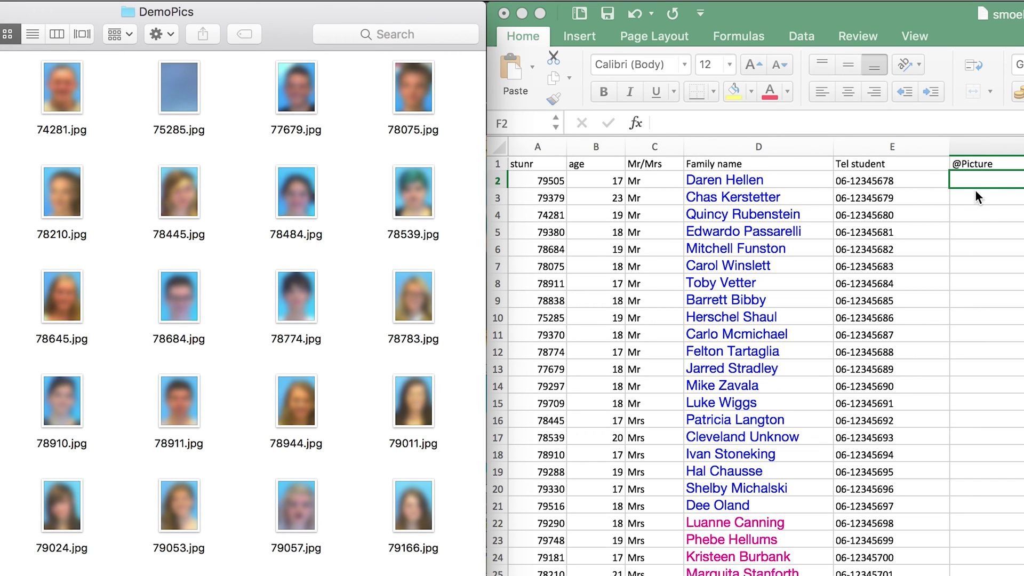
{"action": "left_click", "coordinate": [69, 104]}
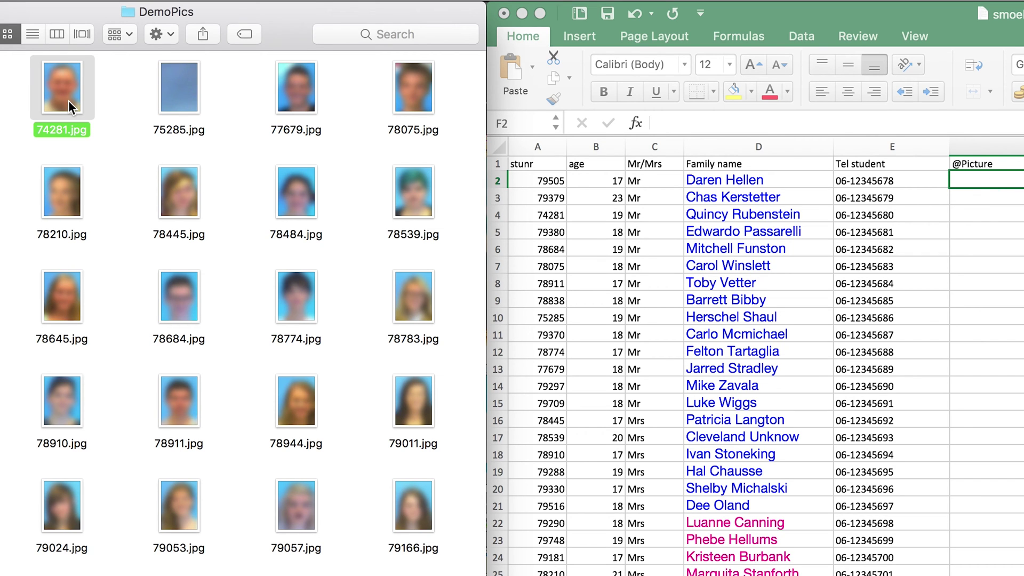
{"action": "right_click", "coordinate": [68, 101]}
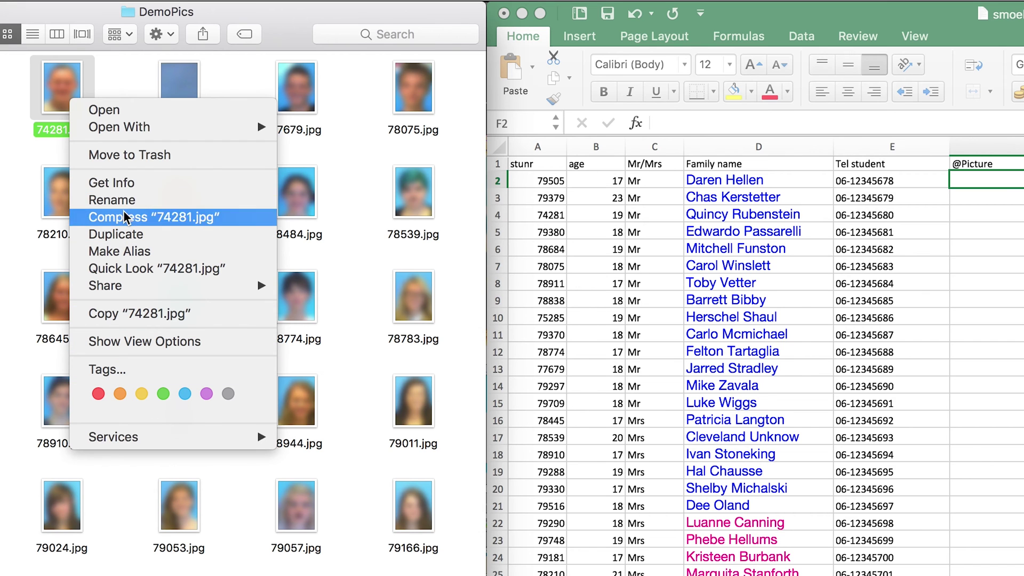
{"action": "left_click", "coordinate": [128, 185]}
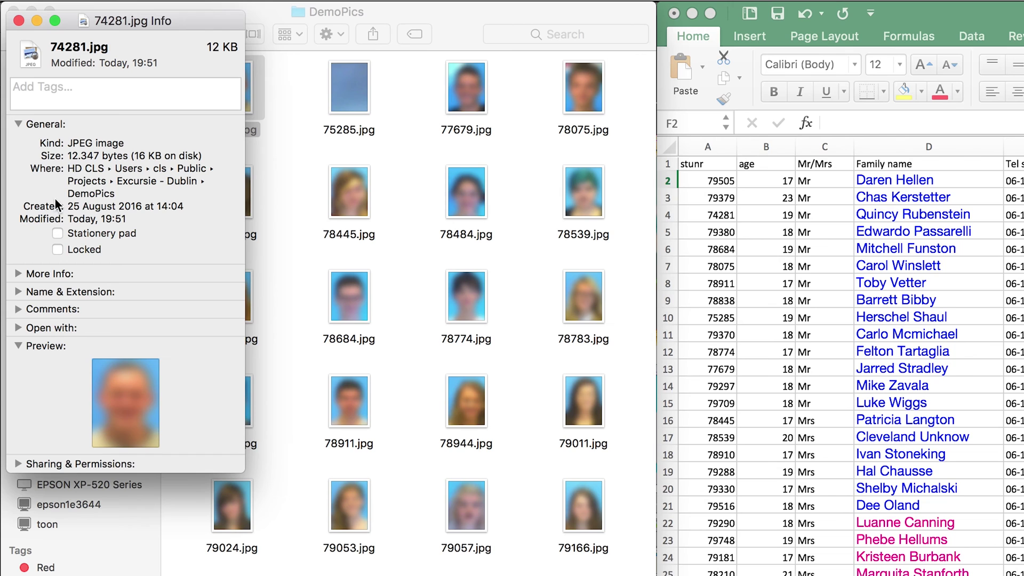
{"action": "left_click_drag", "start_coordinate": [68, 168], "coordinate": [117, 192]}
Paste the copied DemoPics folder path into cell F2
{"action": "key", "text": "ctrl+Right"}
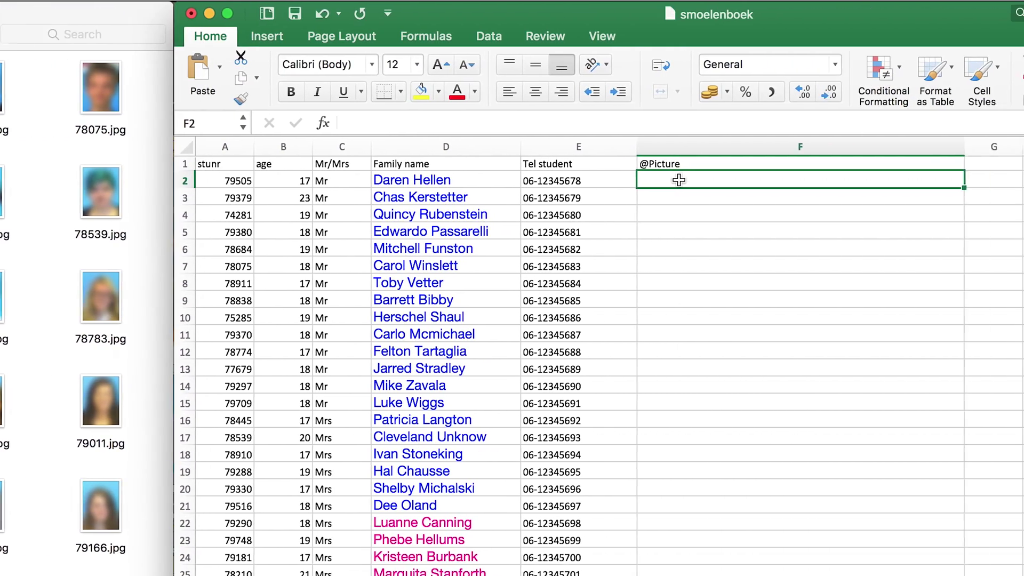
{"action": "type", "text": "/Users/cls/Public/Projects/Excursie - Dublin/DemoPics"}
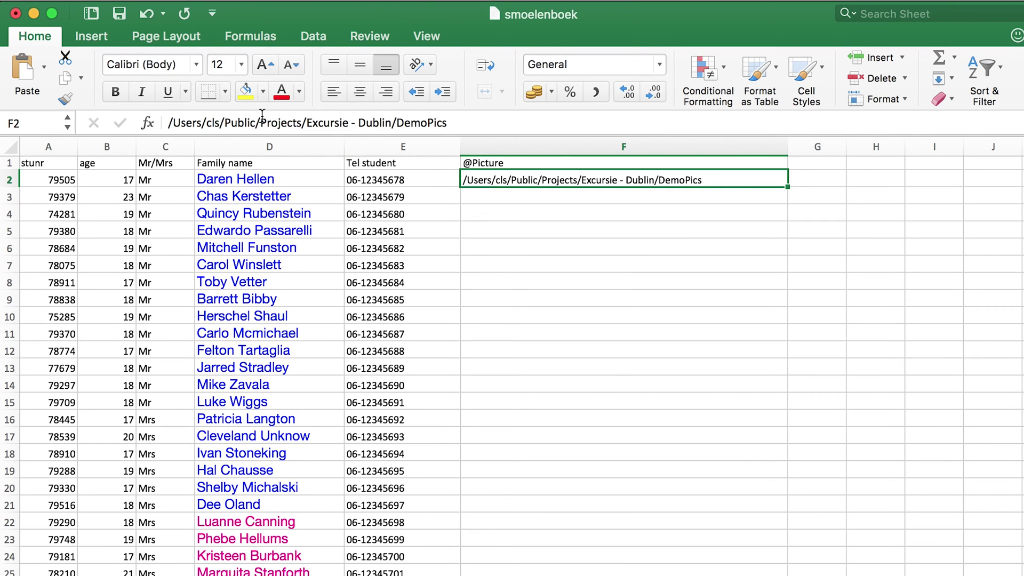
{"action": "type", "text": "/Users/cls/Public/Projects/Excursie - Dublin/DemoPics"}
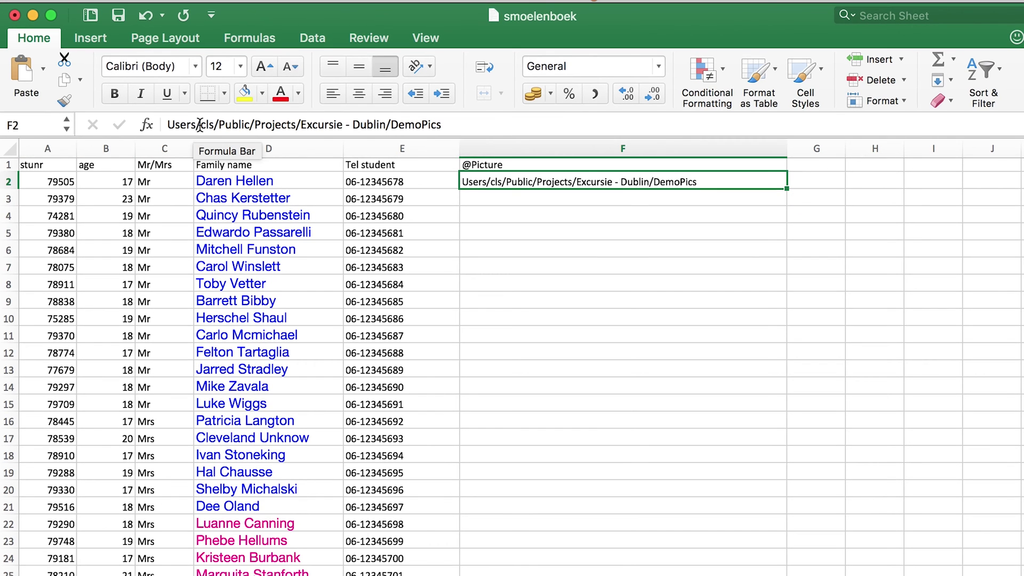
Replace the slashes in F2 with colons: Users:cls:Public:Projects:Excursie - Dublin:DemoPics
{"action": "left_click", "coordinate": [199, 125]}
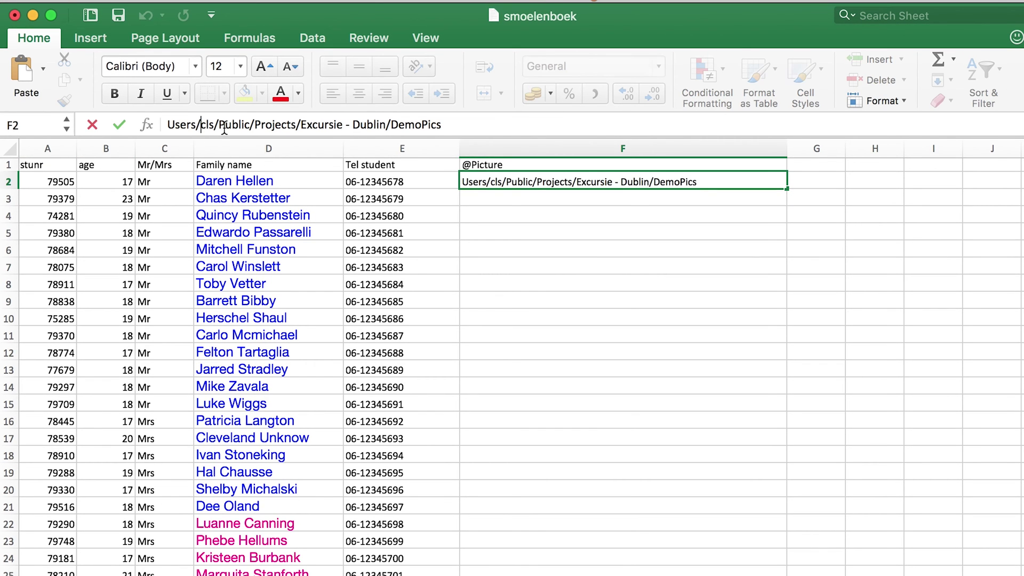
{"action": "key", "text": "BackSpace"}
{"action": "type", "text": ":"}
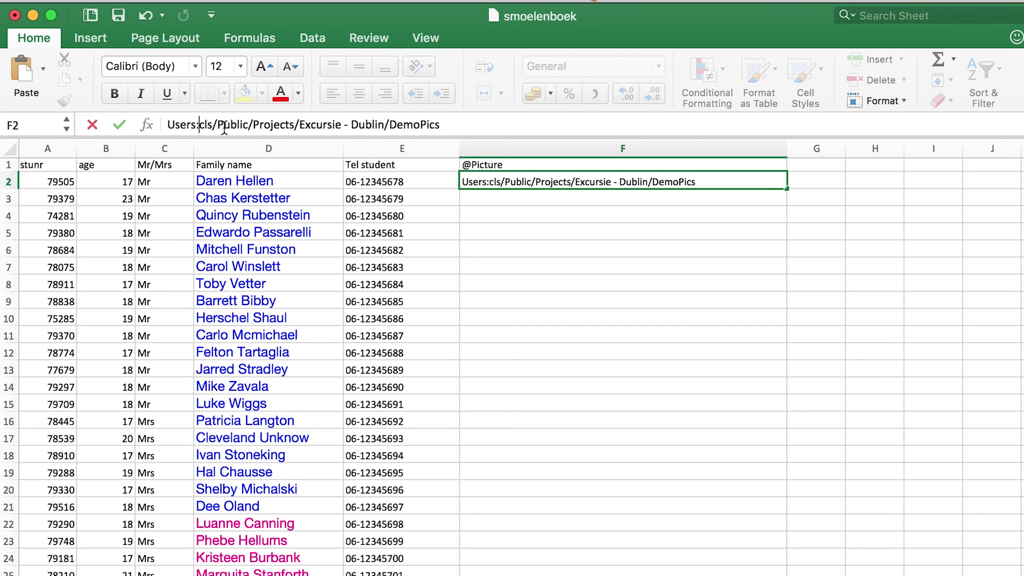
{"action": "key", "text": "BackSpace"}
{"action": "type", "text": ":"}
{"action": "left_click", "coordinate": [251, 126]}
{"action": "key", "text": "BackSpace"}
{"action": "type", "text": ":"}
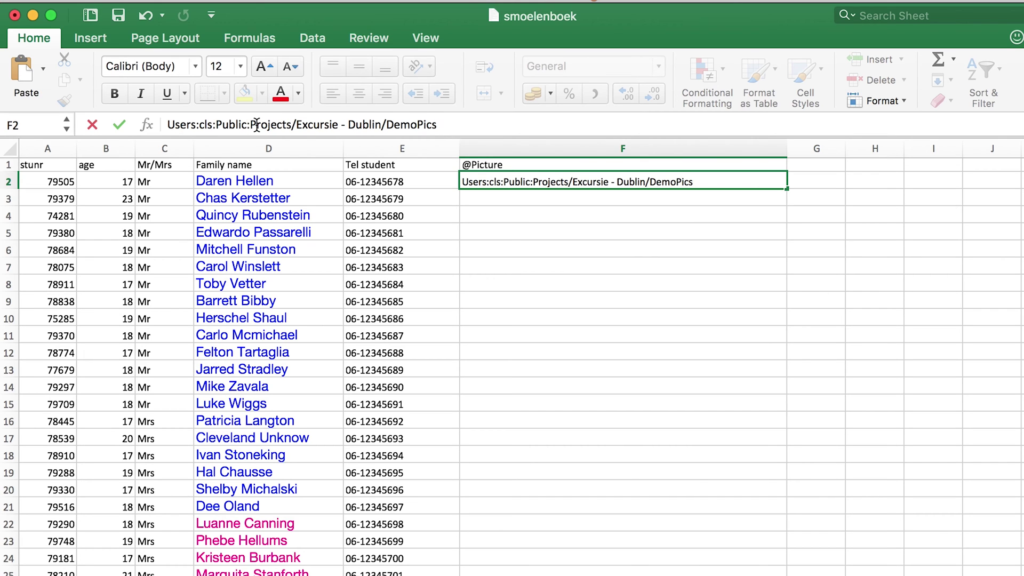
{"action": "left_click", "coordinate": [296, 127]}
{"action": "key", "text": "BackSpace"}
{"action": "type", "text": ":"}
{"action": "left_click", "coordinate": [387, 126]}
{"action": "key", "text": "BackSpace"}
{"action": "type", "text": ":"}
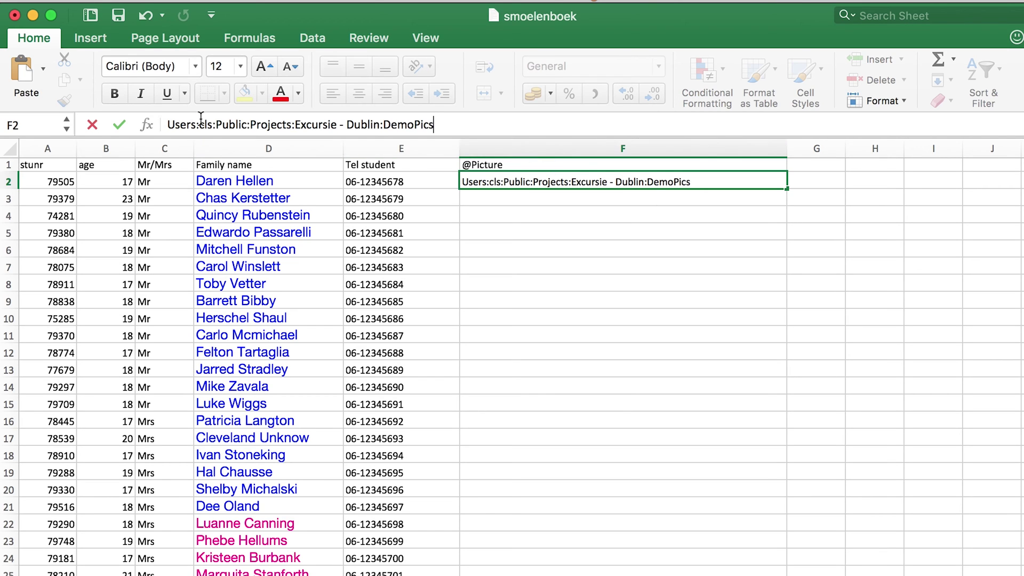
{"action": "left_click", "coordinate": [167, 125]}
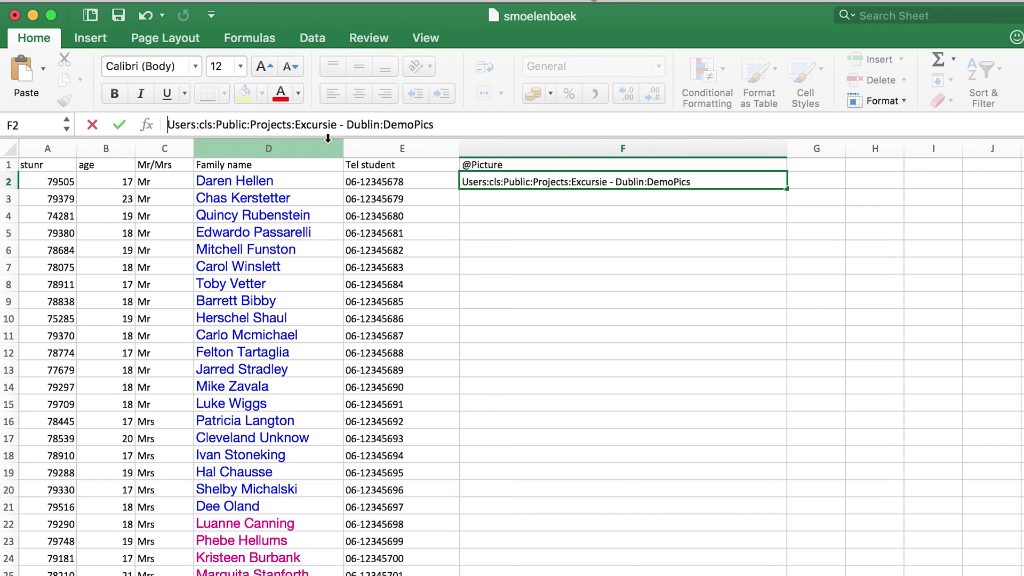
Turn F2 into a formula joining the folder path, A2's student number and ".jpg"
{"action": "type", "text": "="}
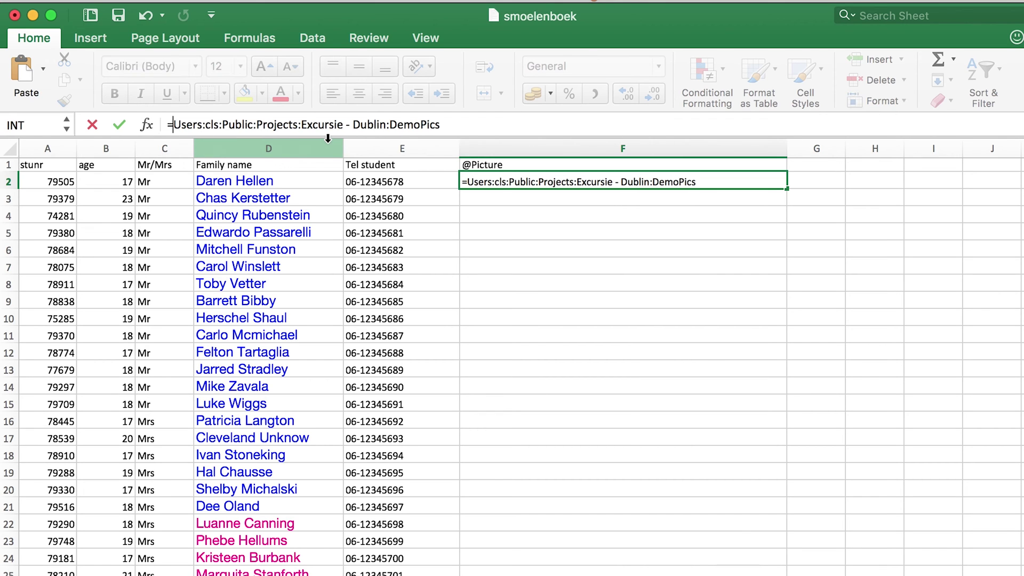
{"action": "type", "text": "\""}
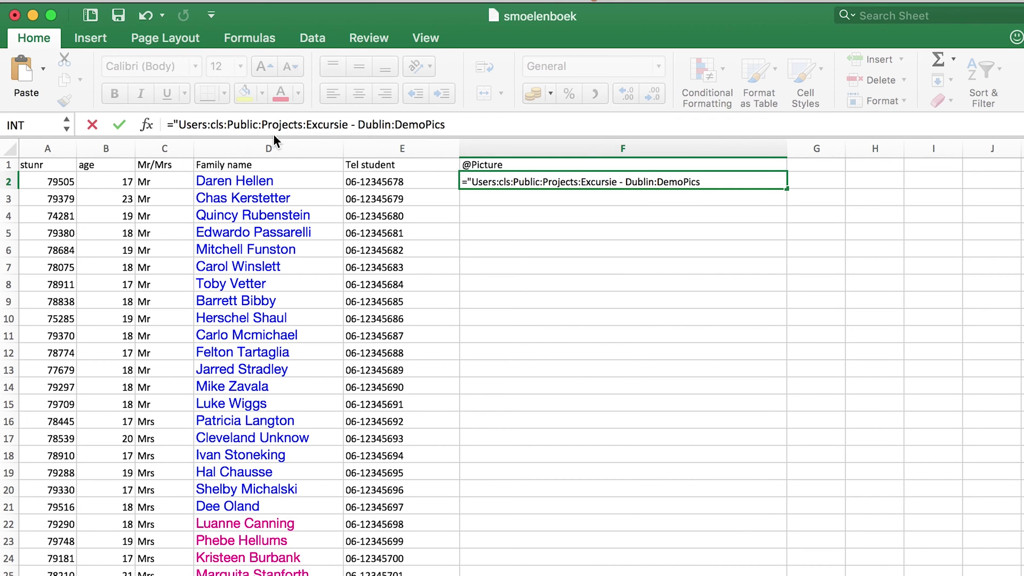
{"action": "key", "text": "shift+Right"}
{"action": "left_click", "coordinate": [456, 126]}
{"action": "type", "text": "\"&"}
{"action": "left_click", "coordinate": [44, 184]}
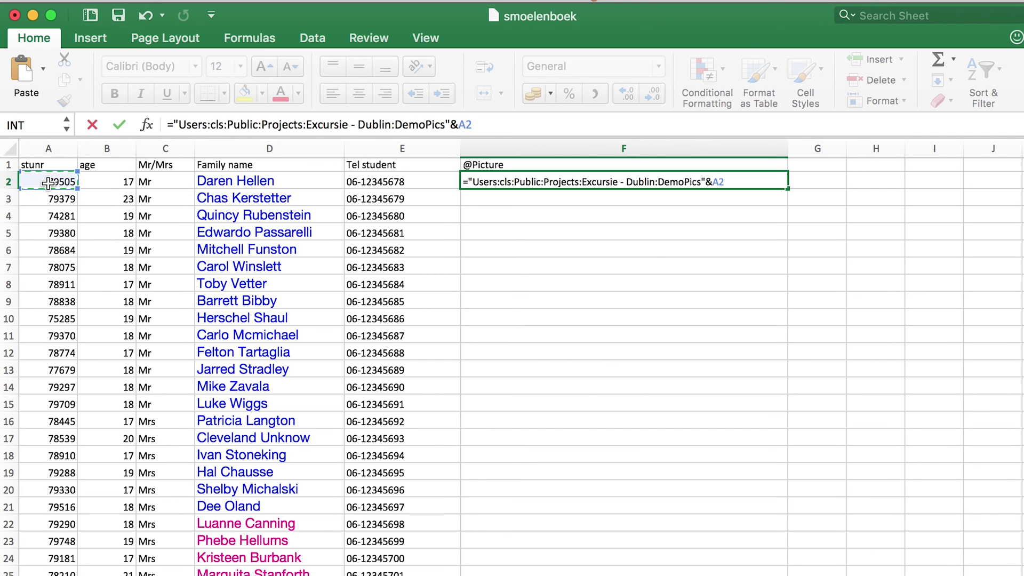
{"action": "type", "text": "&\".jpg\""}
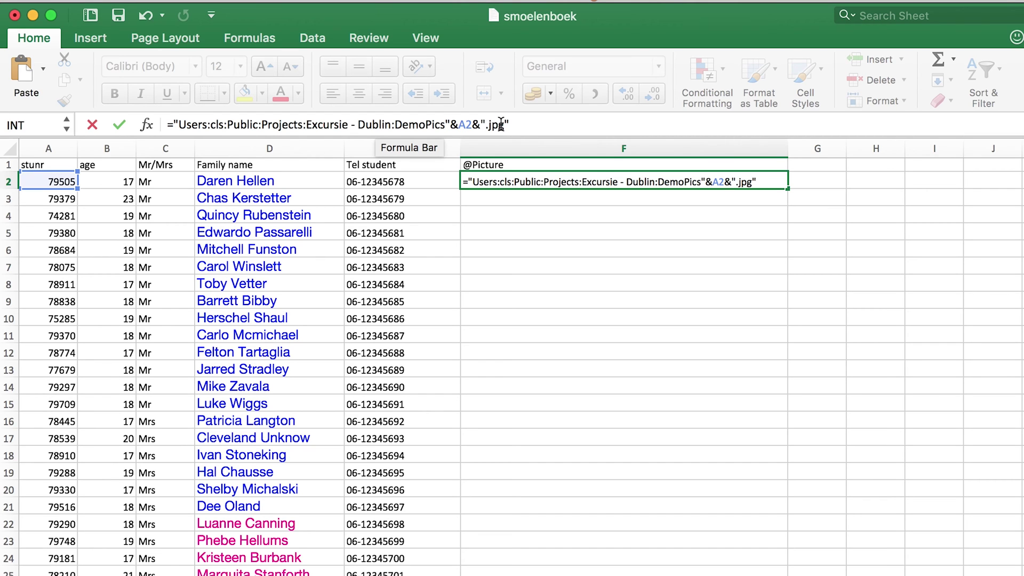
{"action": "key", "text": "Return"}
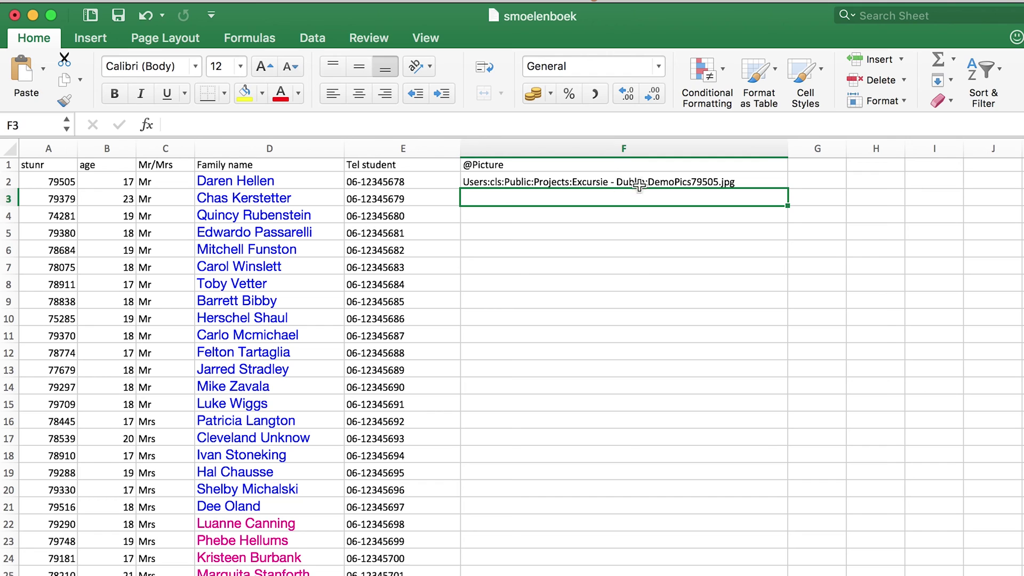
Add the missing colon after DemoPics in F2's path formula
{"action": "left_click", "coordinate": [623, 180]}
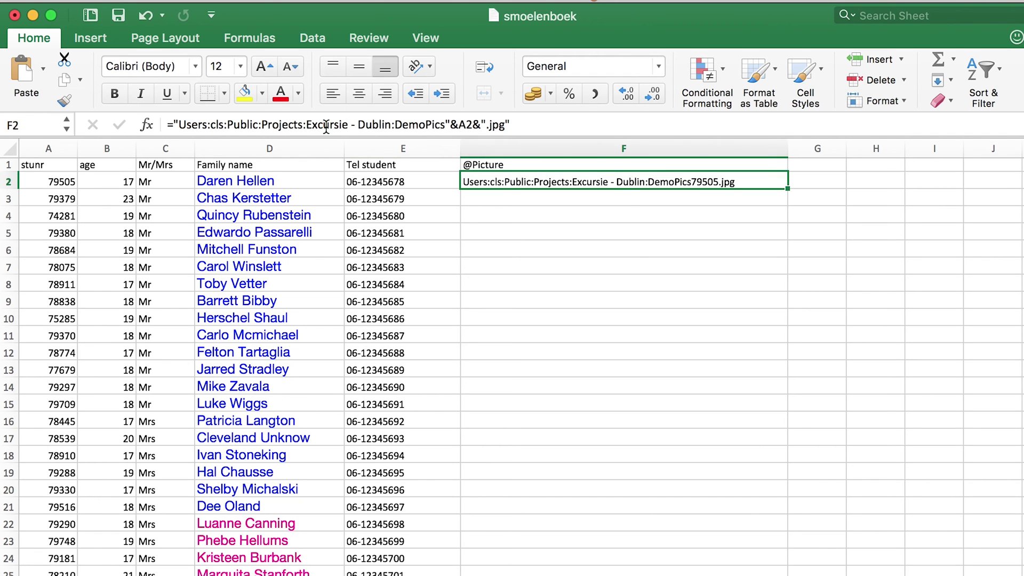
{"action": "left_click", "coordinate": [446, 124]}
{"action": "type", "text": ":"}
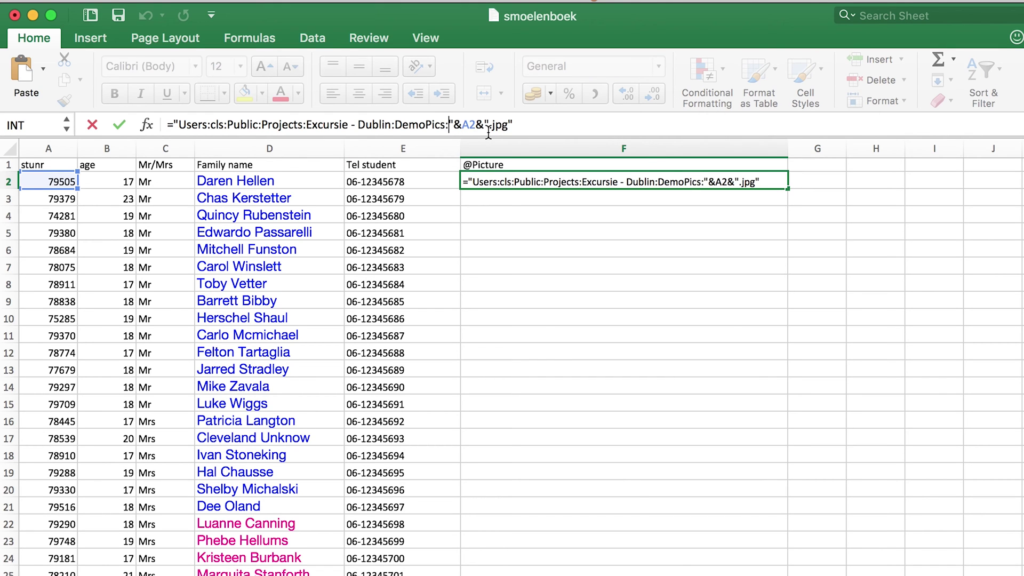
{"action": "key", "text": "Return"}
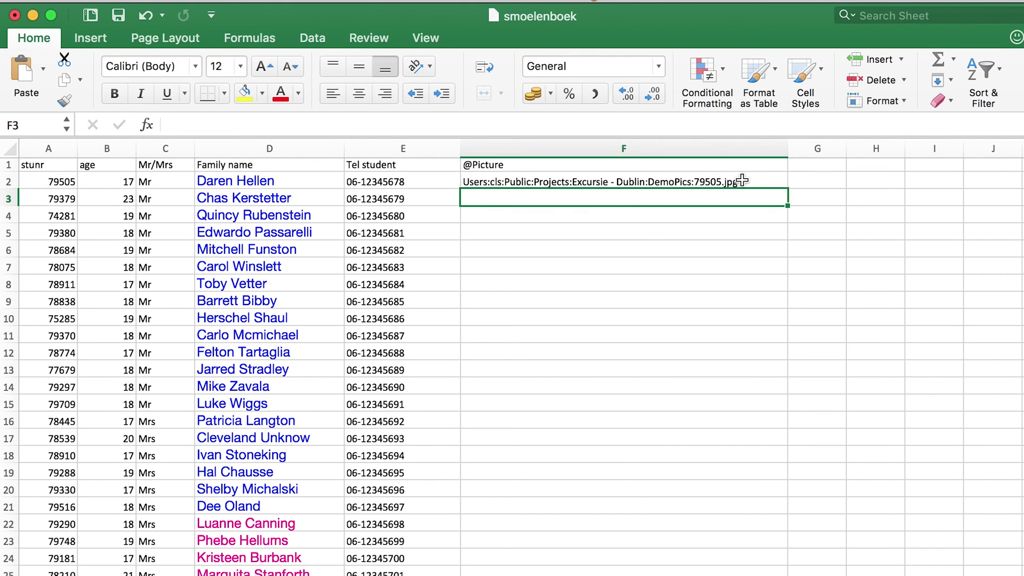
Fill the picture-path formula down column F through row 41
{"action": "left_click", "coordinate": [731, 183]}
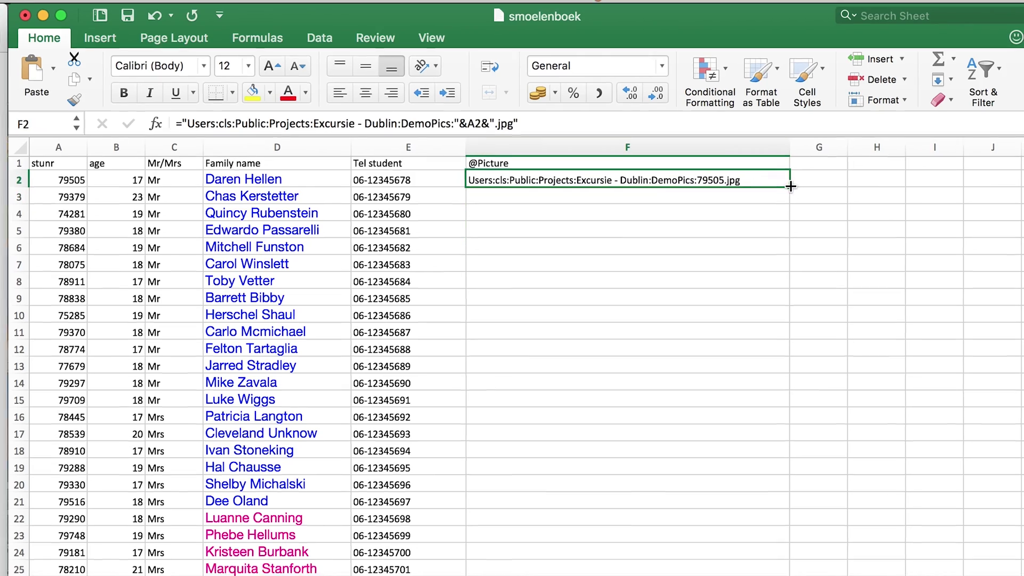
{"action": "left_click_drag", "start_coordinate": [779, 184], "coordinate": [773, 575]}
{"action": "left_click_drag", "start_coordinate": [827, 550], "coordinate": [812, 575]}
{"action": "left_click", "coordinate": [861, 575]}
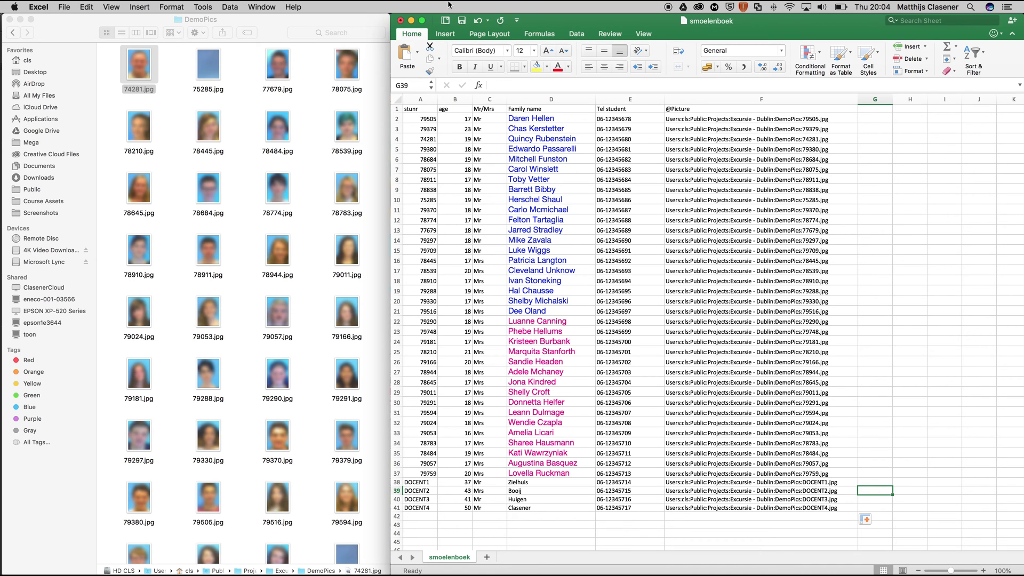
Save the sheet as a Tab Delimited Text file named faces
{"action": "left_click", "coordinate": [67, 7]}
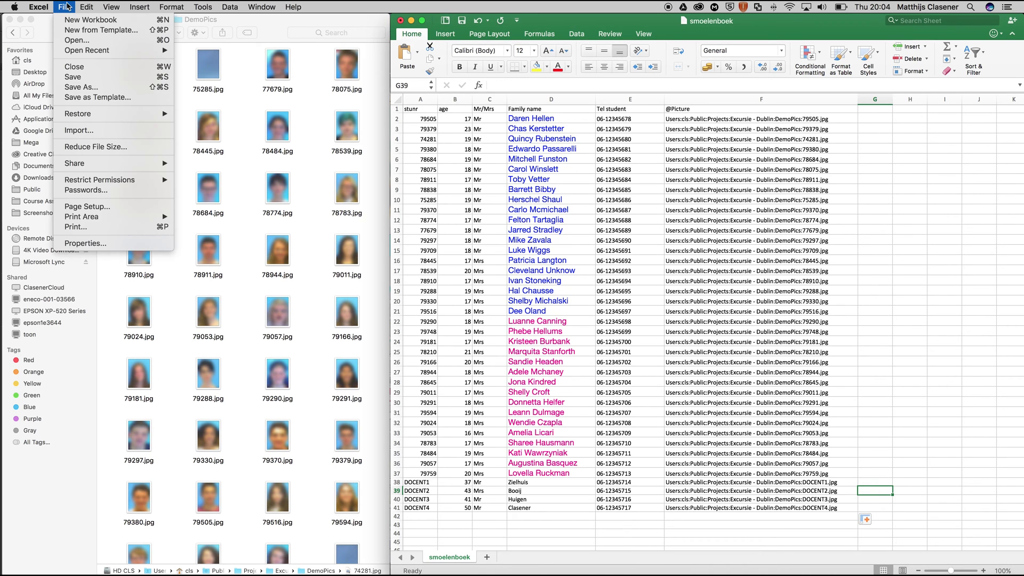
{"action": "left_click", "coordinate": [86, 88]}
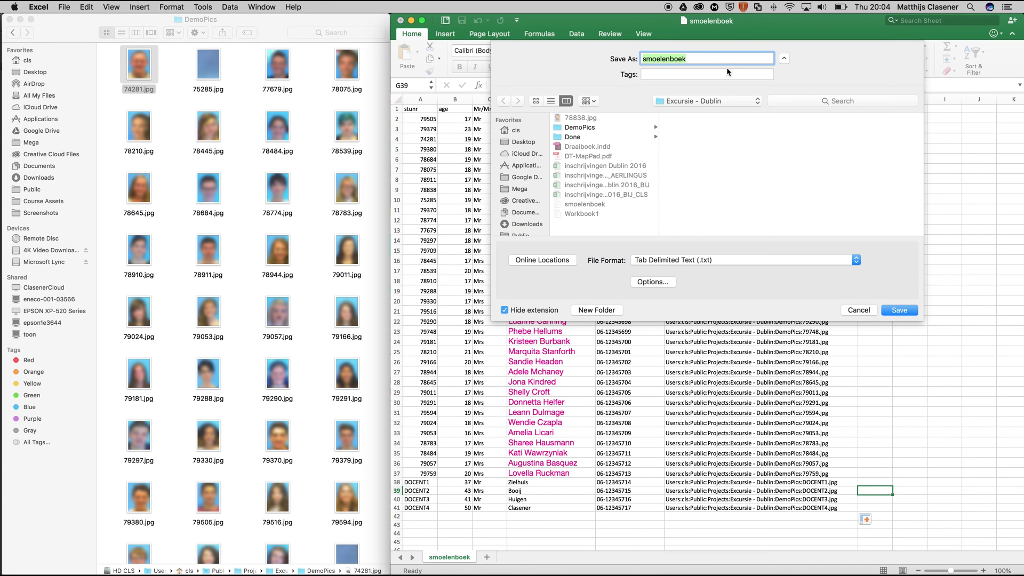
{"action": "type", "text": "faces"}
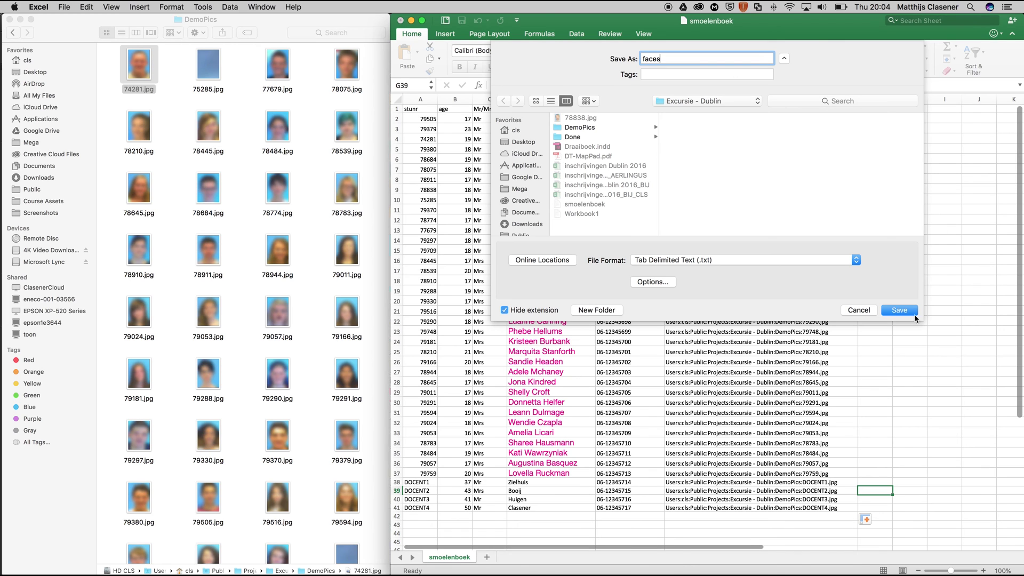
{"action": "left_click", "coordinate": [906, 312]}
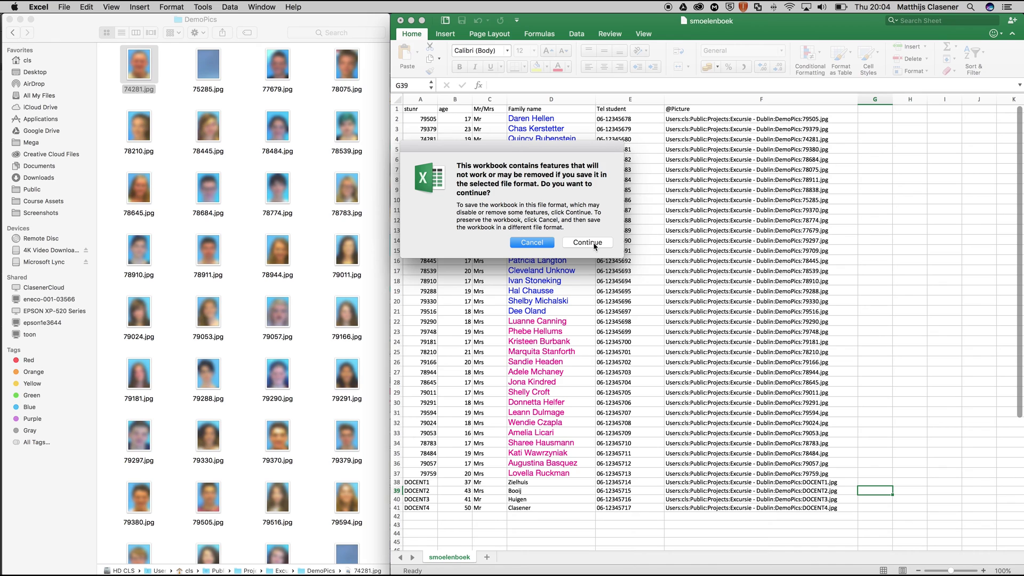
{"action": "left_click", "coordinate": [588, 243]}
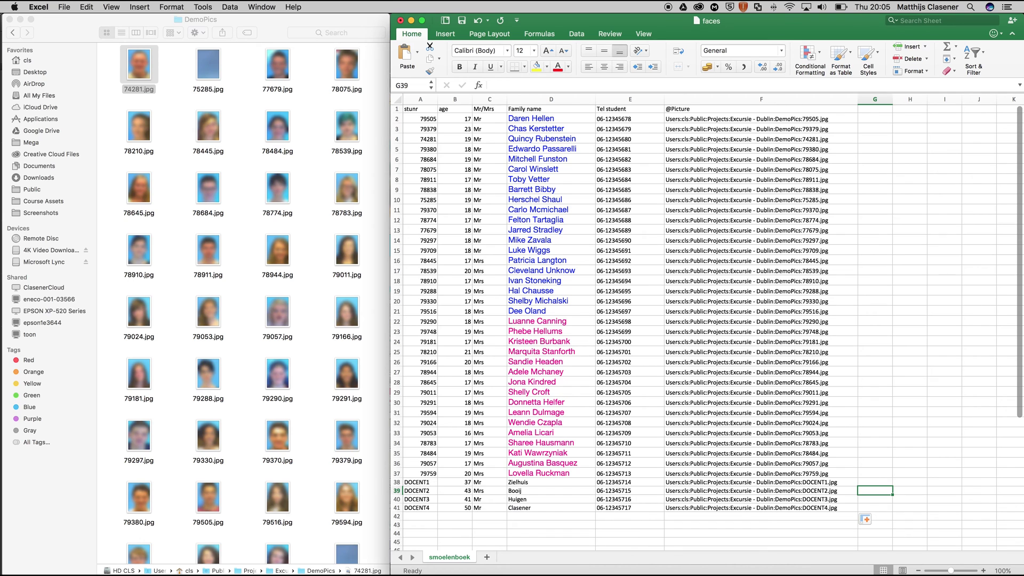
In Untitled-4, draw a wide card rectangle from the top-left margin corner
{"action": "key", "text": "super+Tab"}
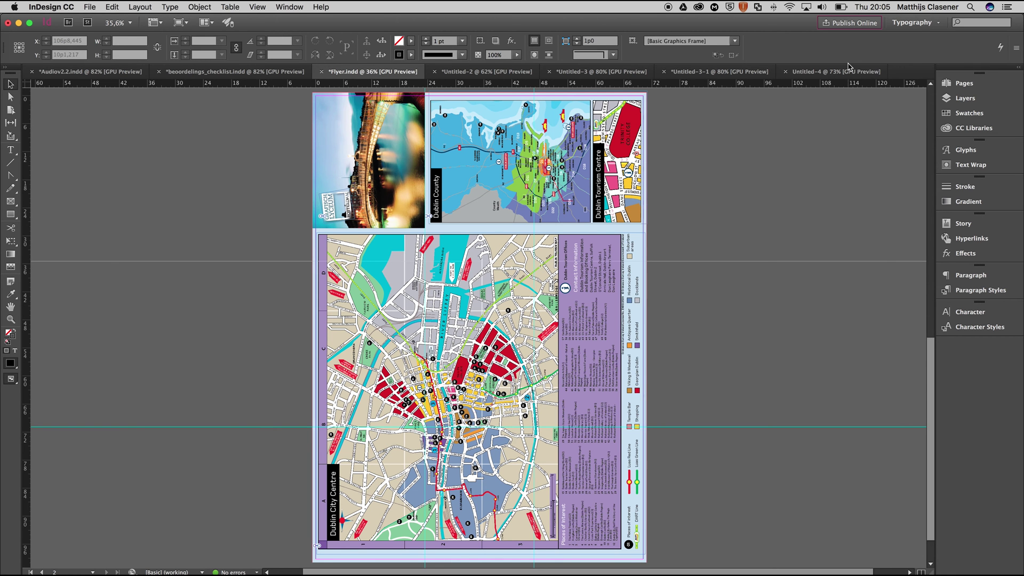
{"action": "left_click", "coordinate": [850, 73]}
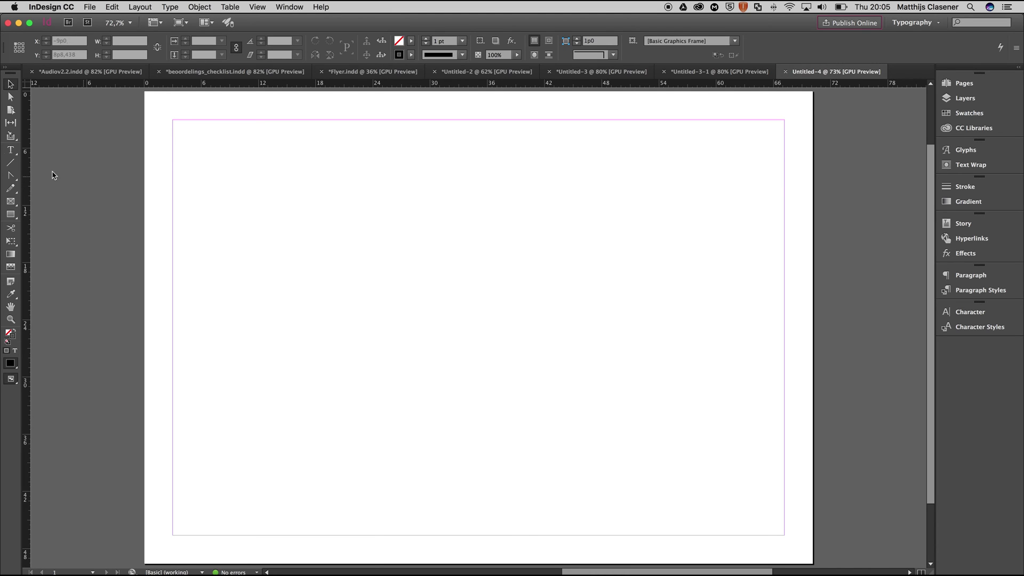
{"action": "left_click", "coordinate": [10, 214]}
{"action": "left_click_drag", "start_coordinate": [174, 122], "coordinate": [443, 252]}
Draw a tall Rectangle Frame for the photo in the card's left part
{"action": "left_click", "coordinate": [10, 84]}
{"action": "left_click", "coordinate": [86, 148]}
{"action": "left_click", "coordinate": [11, 202]}
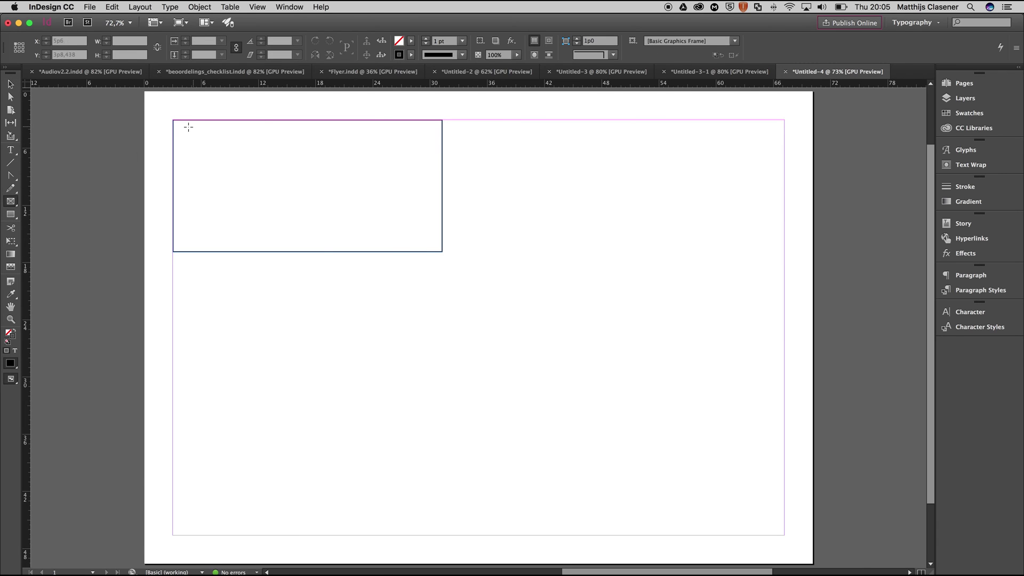
{"action": "left_click_drag", "start_coordinate": [183, 127], "coordinate": [268, 244]}
Add a text frame beside the photo with lines Name:, Stunr:, Age: and Tel.nr
{"action": "key", "text": "t"}
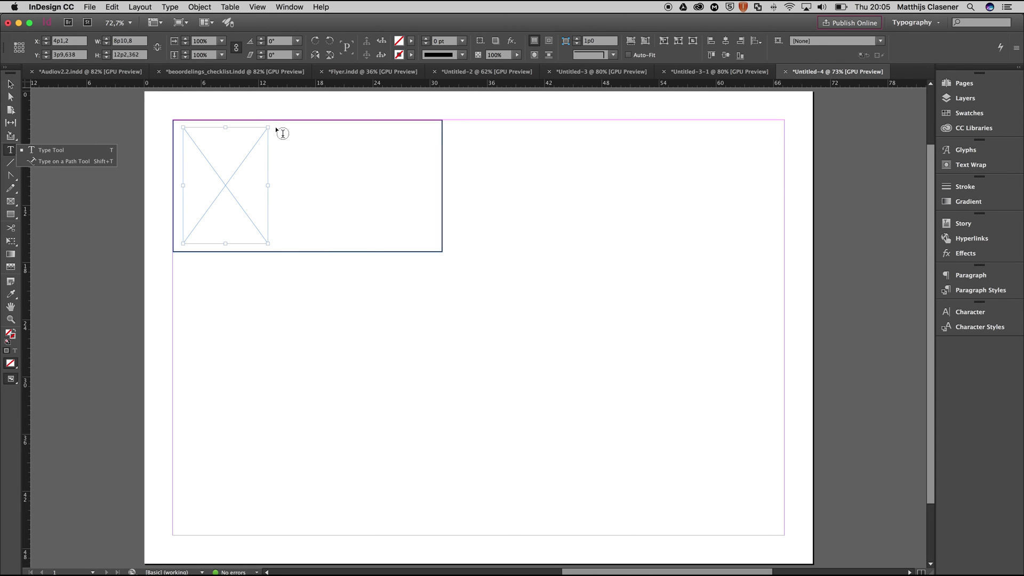
{"action": "left_click_drag", "start_coordinate": [275, 127], "coordinate": [434, 244]}
{"action": "type", "text": "Name"}
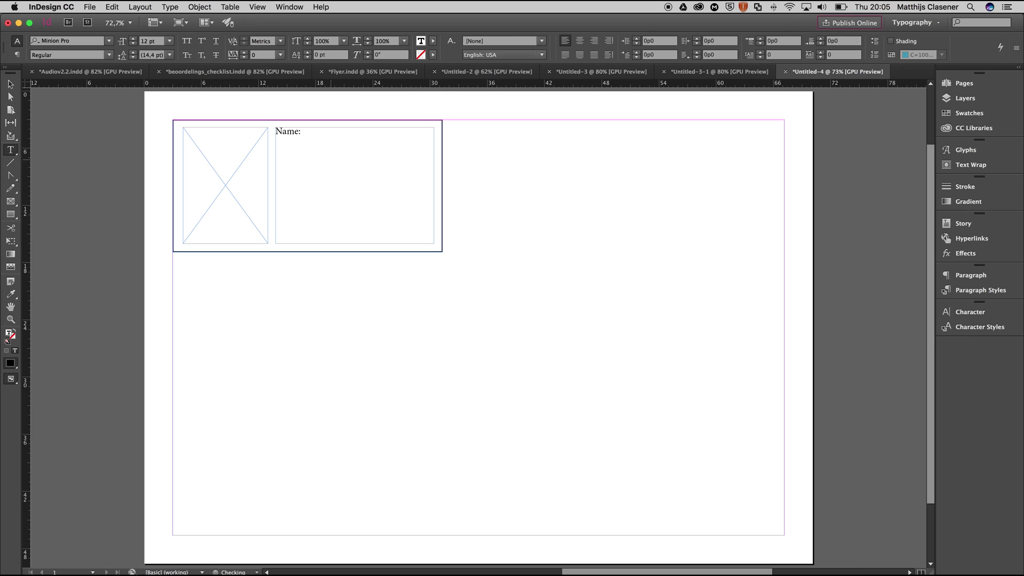
{"action": "type", "text": ":"}
{"action": "key", "text": "Return"}
{"action": "key", "text": "Return"}
{"action": "type", "text": "Stunr:"}
{"action": "key", "text": "Return"}
{"action": "key", "text": "Return"}
{"action": "type", "text": "Age:"}
{"action": "key", "text": "Return"}
{"action": "key", "text": "Return"}
{"action": "type", "text": "Tel.nr"}
Widen the card rectangle to 31p6 and reselect the text frame to widen it
{"action": "left_click", "coordinate": [11, 85]}
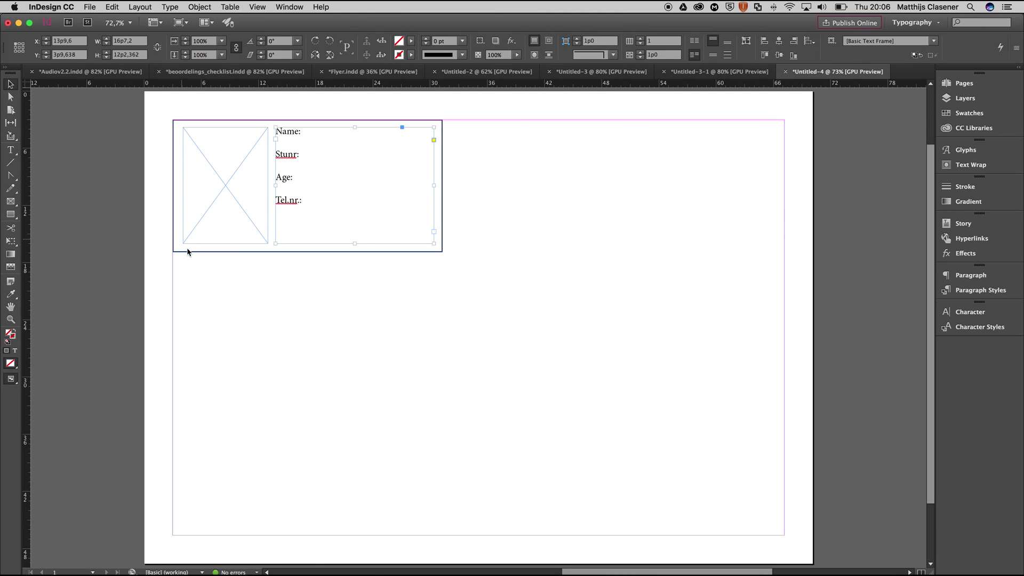
{"action": "left_click", "coordinate": [442, 240]}
{"action": "left_click_drag", "start_coordinate": [443, 186], "coordinate": [473, 186]}
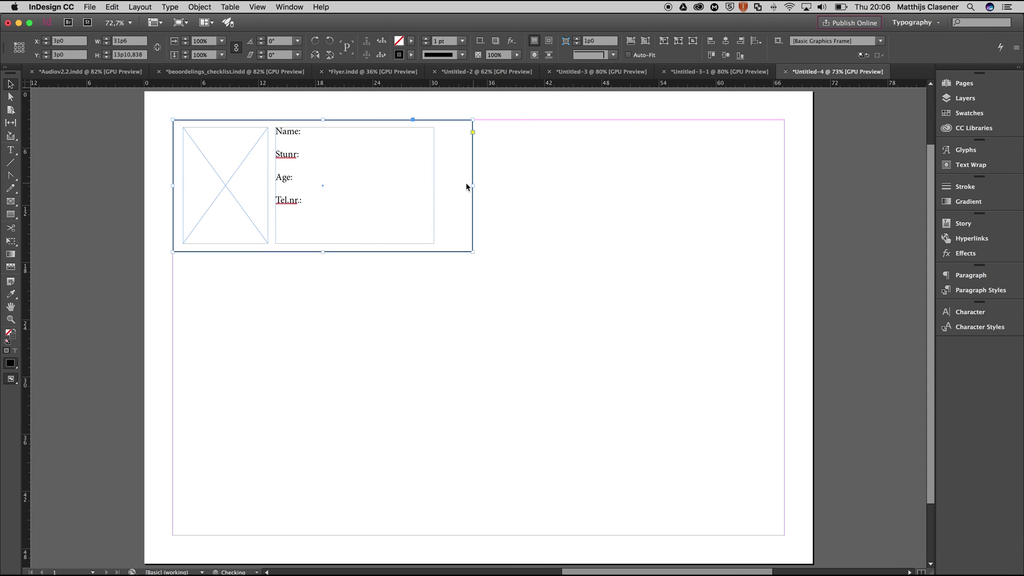
{"action": "left_click", "coordinate": [424, 182]}
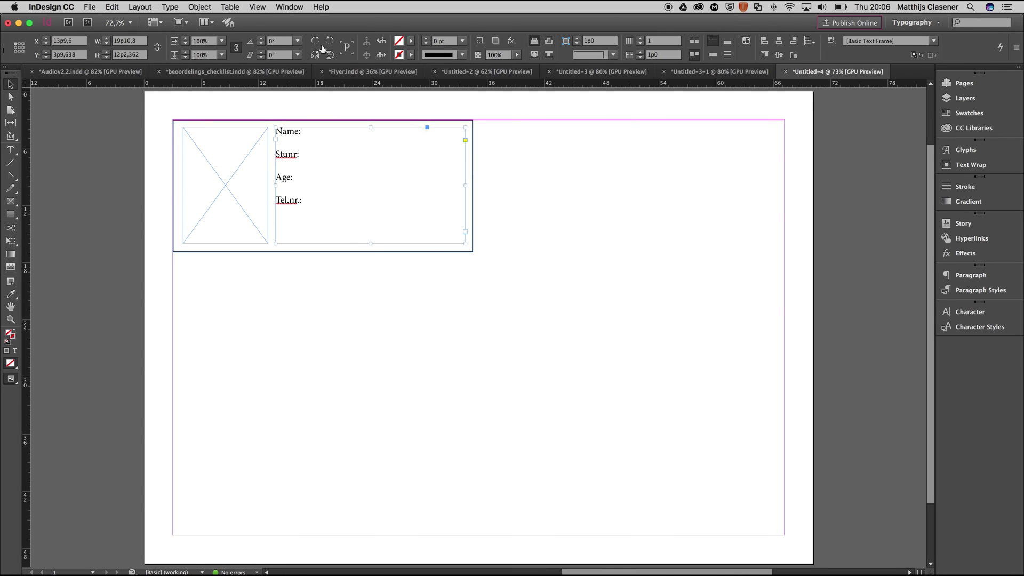
Show the Data Merge panel from Window > Utilities
{"action": "left_click", "coordinate": [293, 7]}
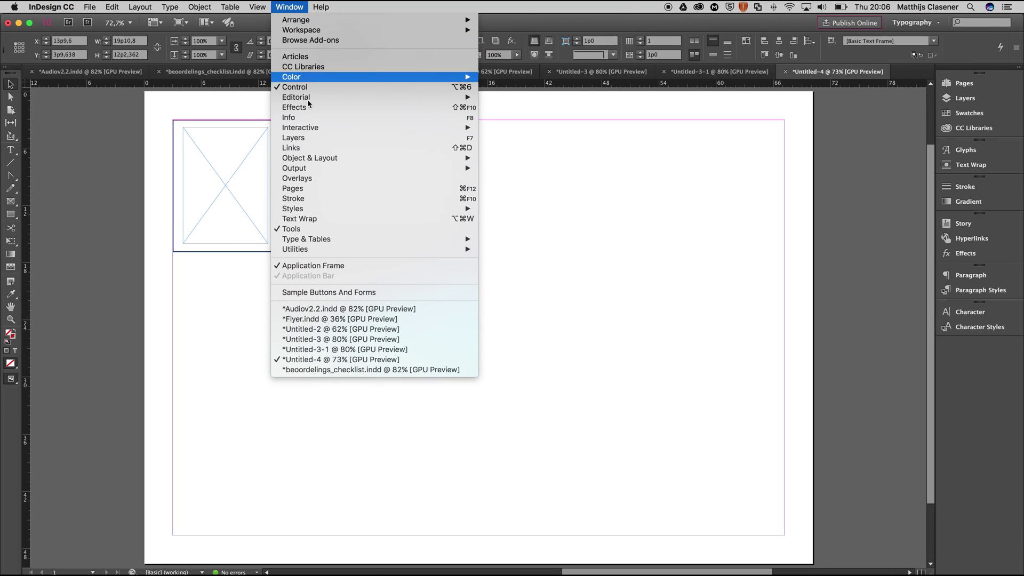
{"action": "mouse_move", "coordinate": [362, 249]}
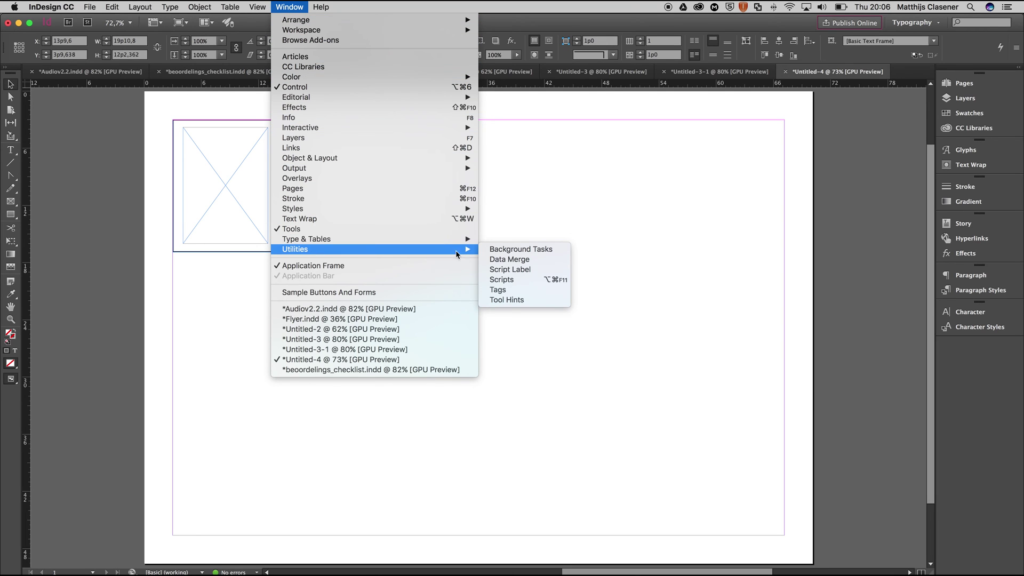
{"action": "left_click", "coordinate": [501, 261]}
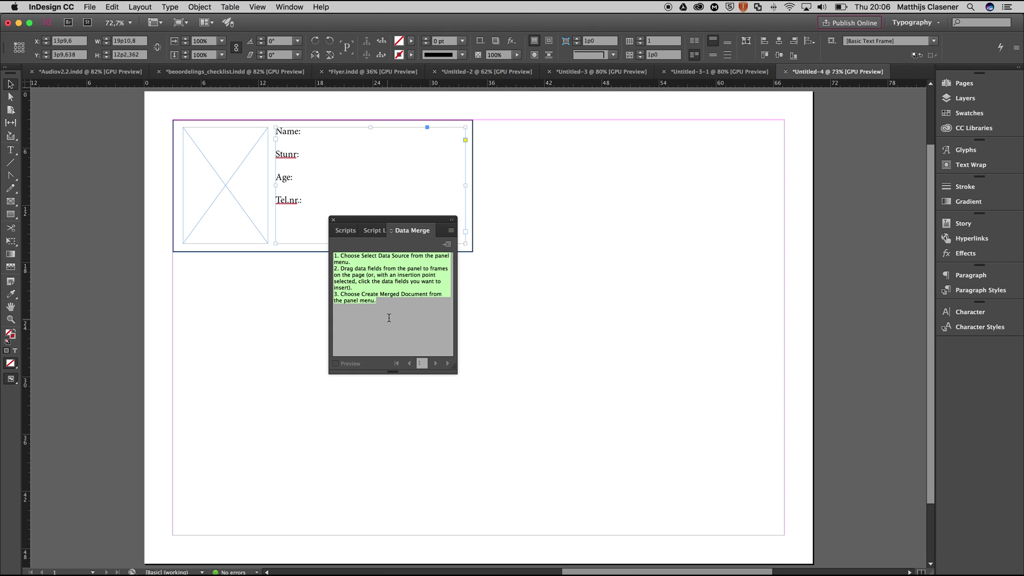
Load faces as the data source, giving stunr, age, MrMrs, Name, tel and Picture fields
{"action": "left_click", "coordinate": [451, 231]}
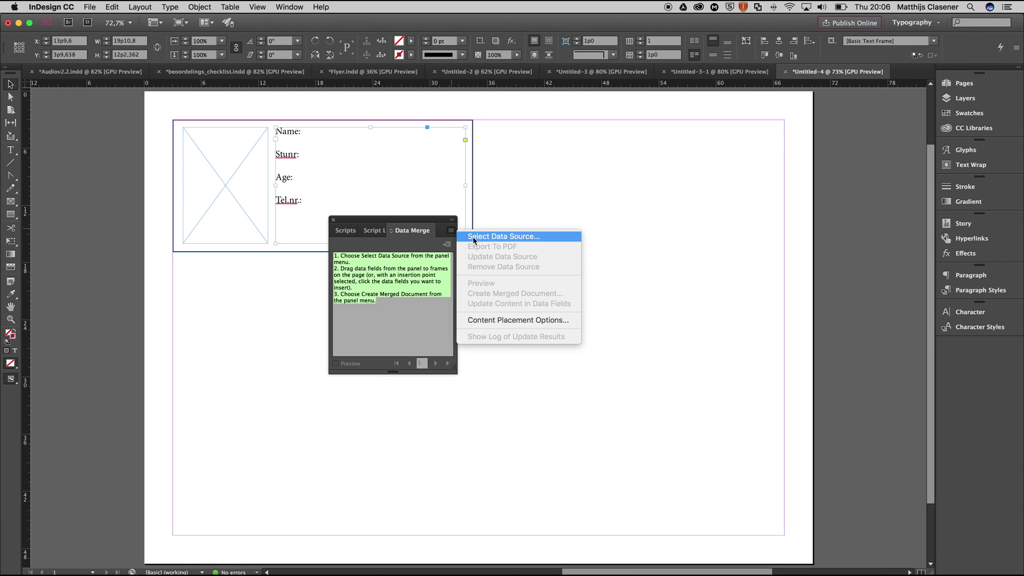
{"action": "left_click", "coordinate": [473, 238]}
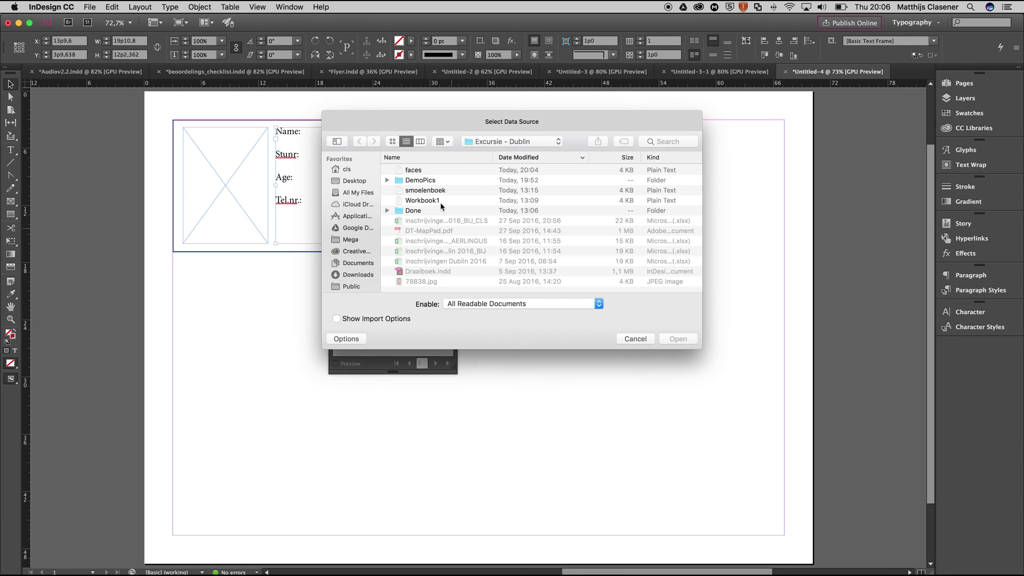
{"action": "left_click", "coordinate": [411, 172]}
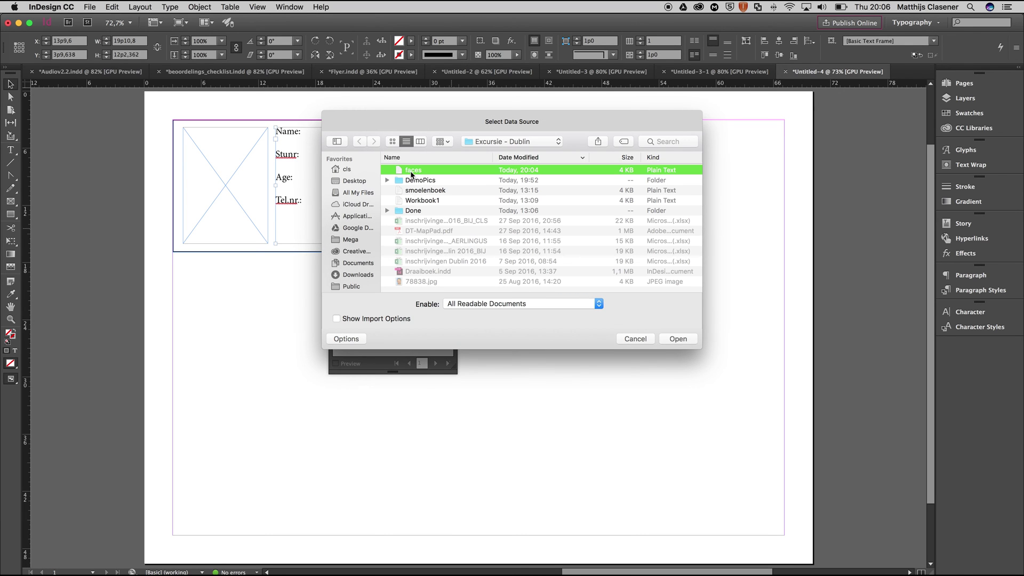
{"action": "left_click", "coordinate": [679, 339]}
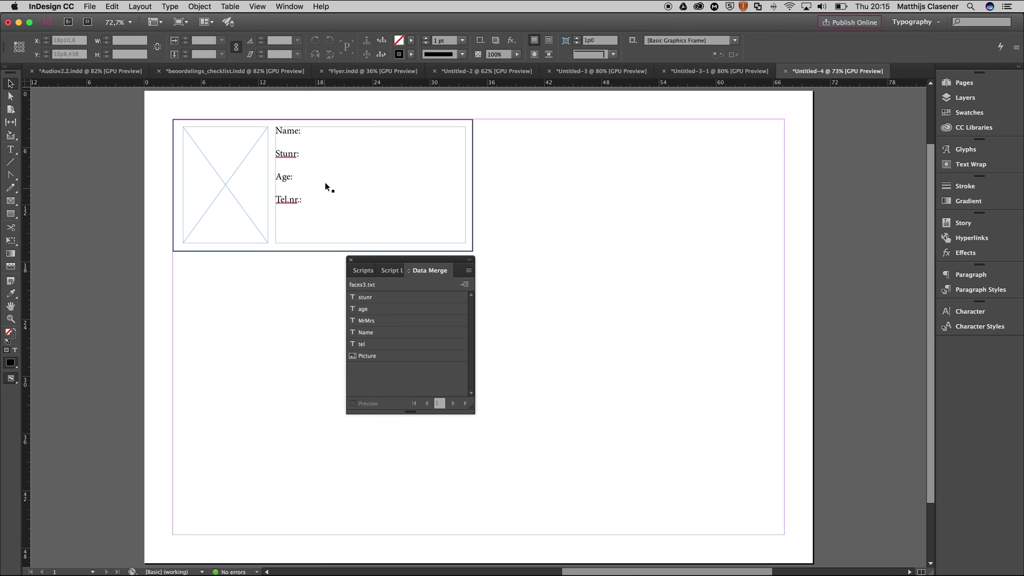
Insert the MrMrs, Name, stunr, age and tel merge fields after their card labels
{"action": "double_click", "coordinate": [309, 133]}
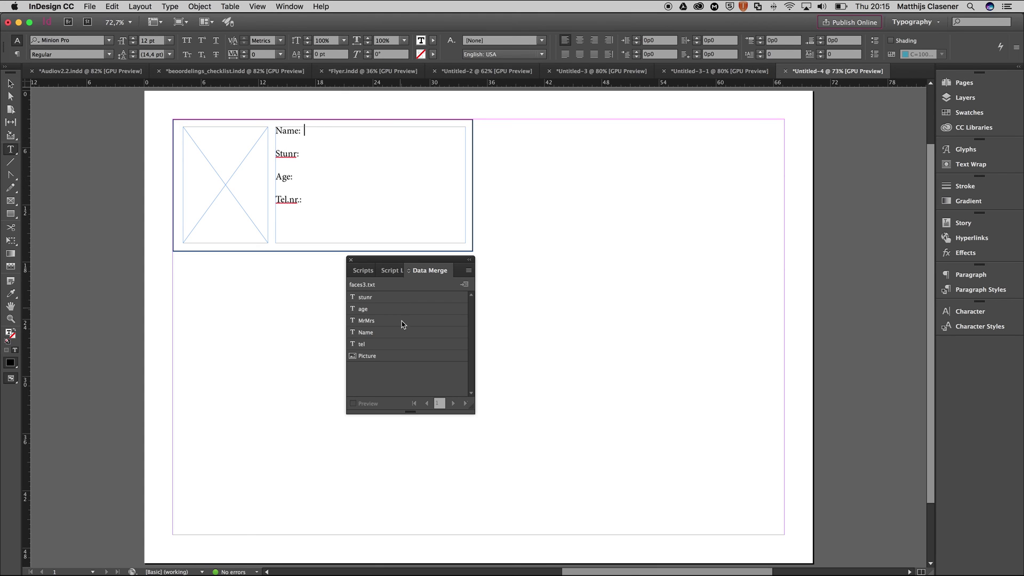
{"action": "left_click", "coordinate": [371, 323]}
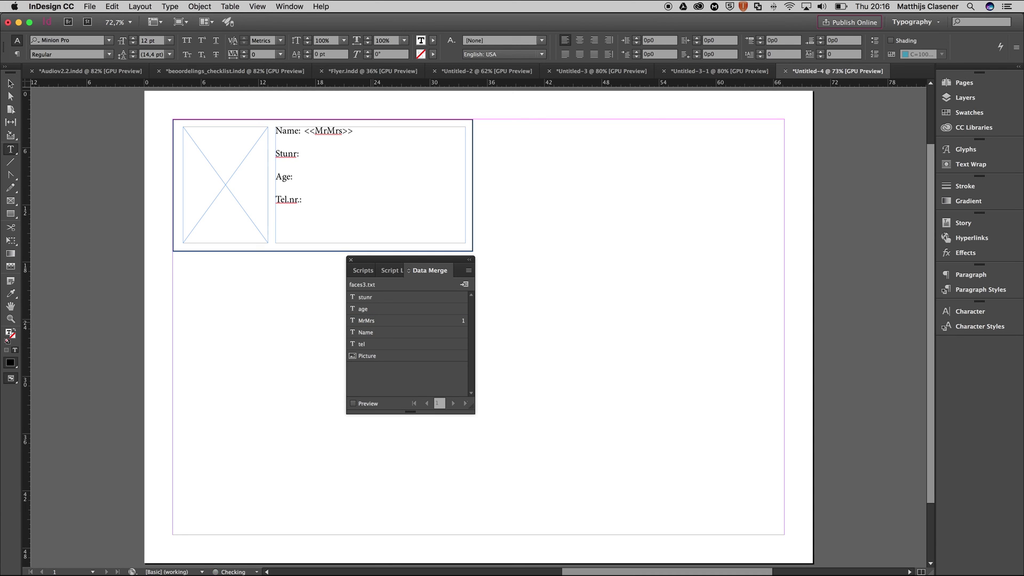
{"action": "left_click", "coordinate": [371, 333]}
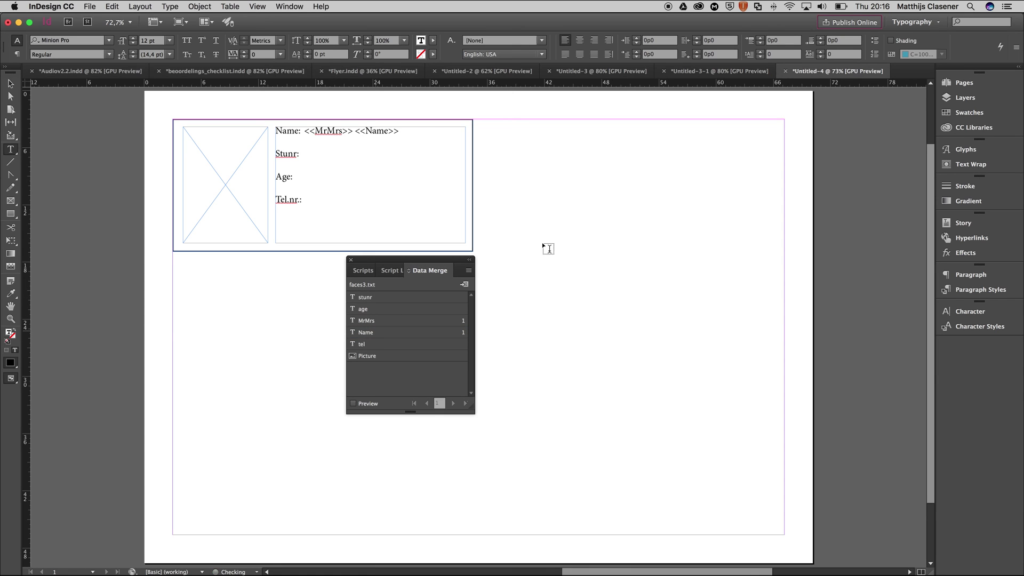
{"action": "left_click", "coordinate": [330, 155]}
{"action": "left_click", "coordinate": [310, 156]}
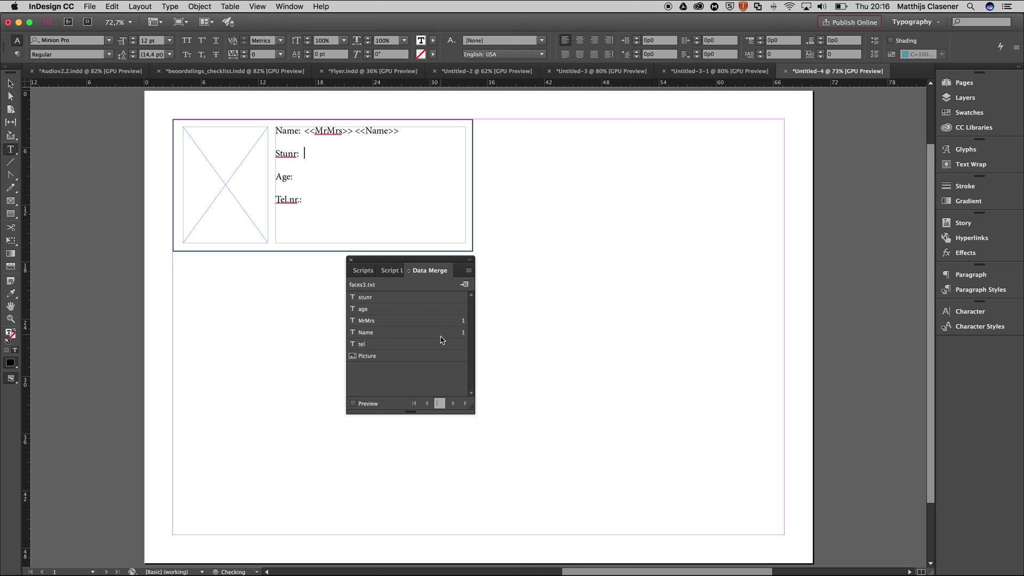
{"action": "left_click", "coordinate": [376, 298]}
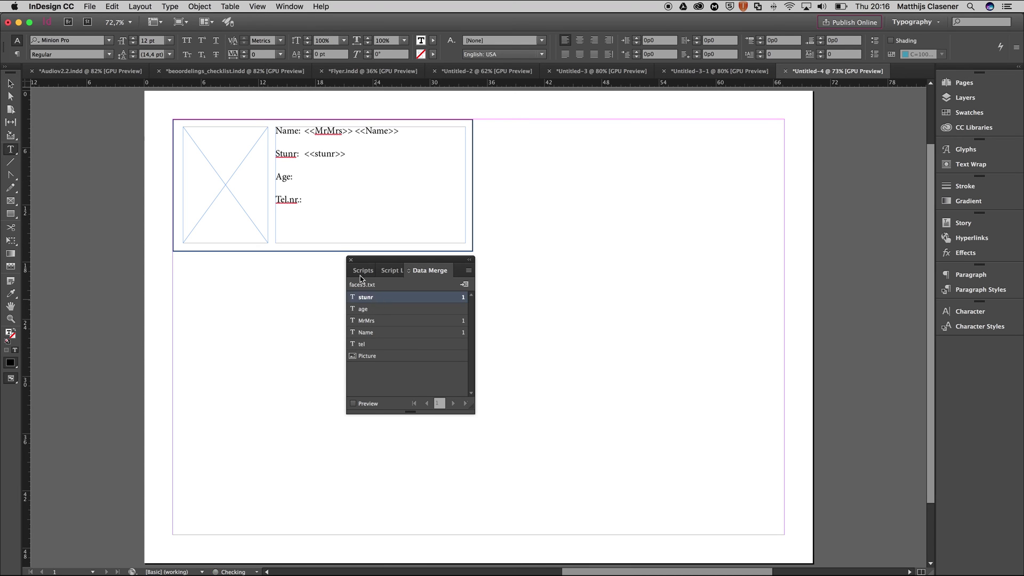
{"action": "left_click", "coordinate": [301, 175]}
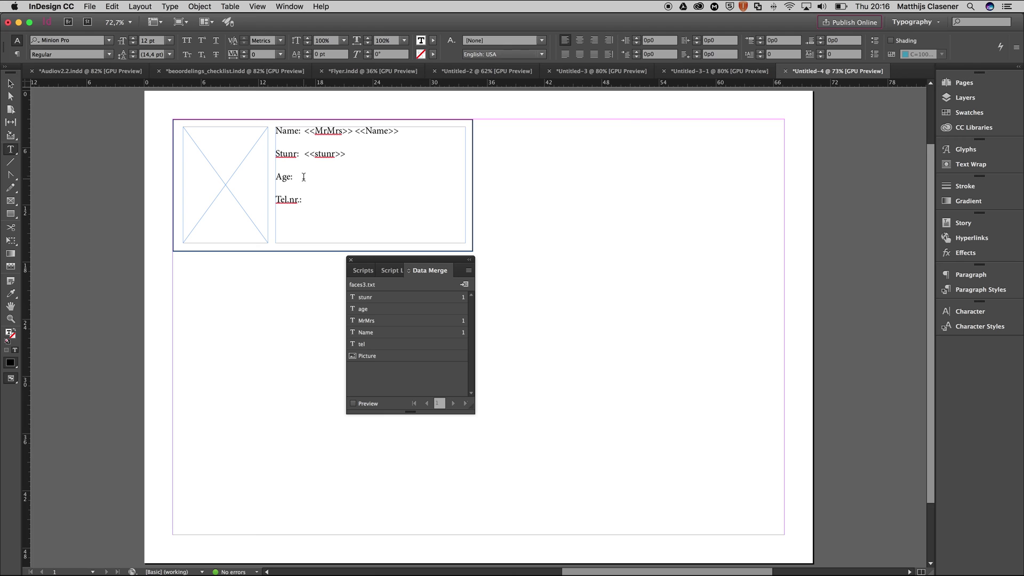
{"action": "left_click", "coordinate": [364, 310]}
{"action": "left_click", "coordinate": [315, 203]}
{"action": "left_click", "coordinate": [365, 347]}
Place the Picture field in the photo frame and preview record 1 in the card
{"action": "left_click_drag", "start_coordinate": [363, 357], "coordinate": [227, 172]}
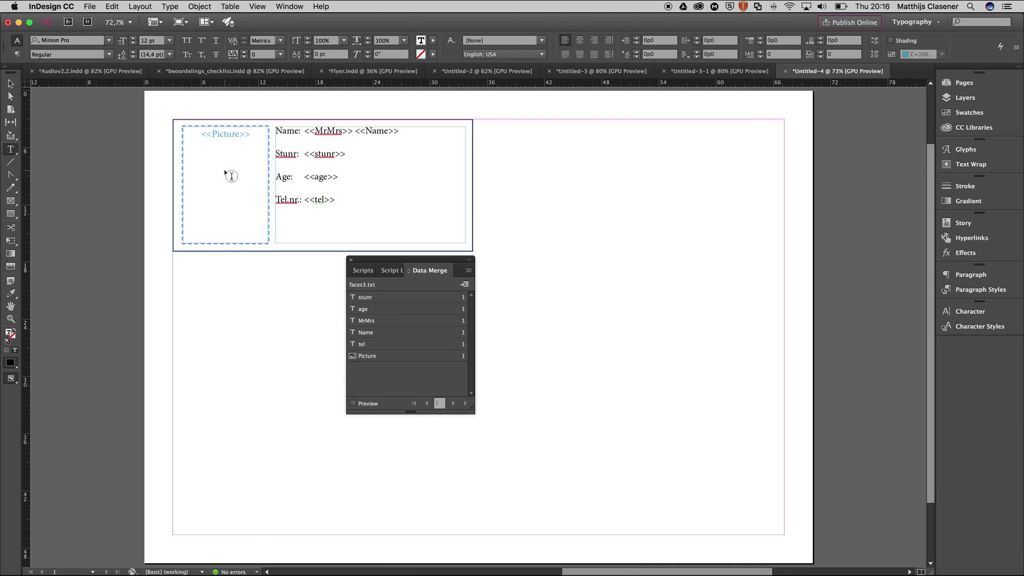
{"action": "left_click", "coordinate": [358, 404]}
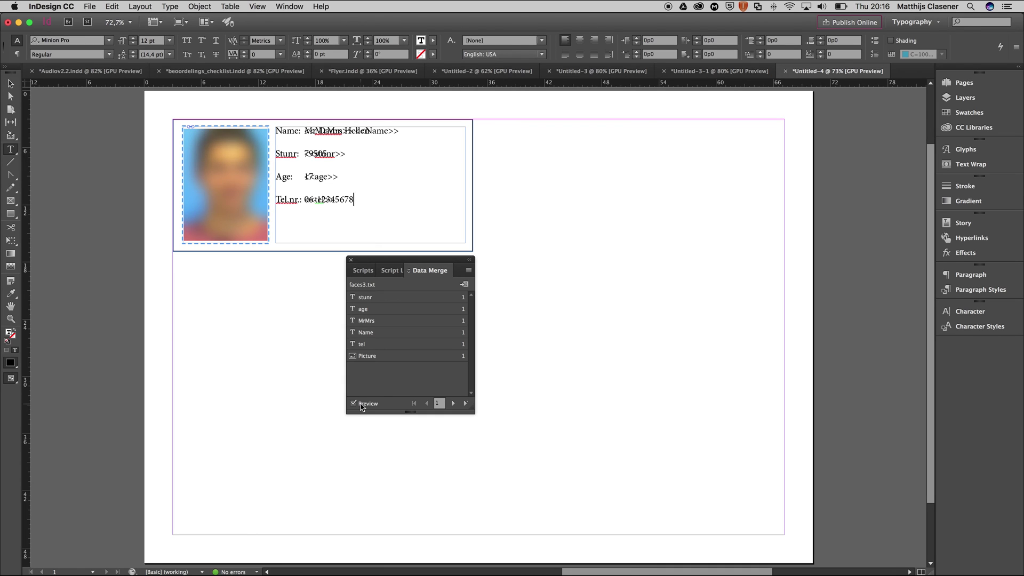
{"action": "left_click", "coordinate": [361, 406]}
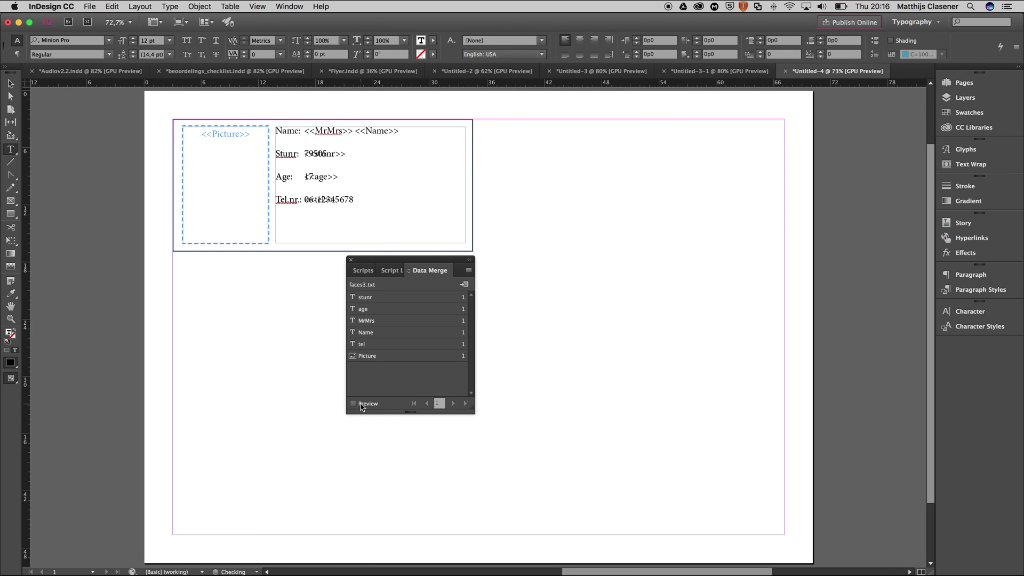
{"action": "left_click", "coordinate": [361, 407]}
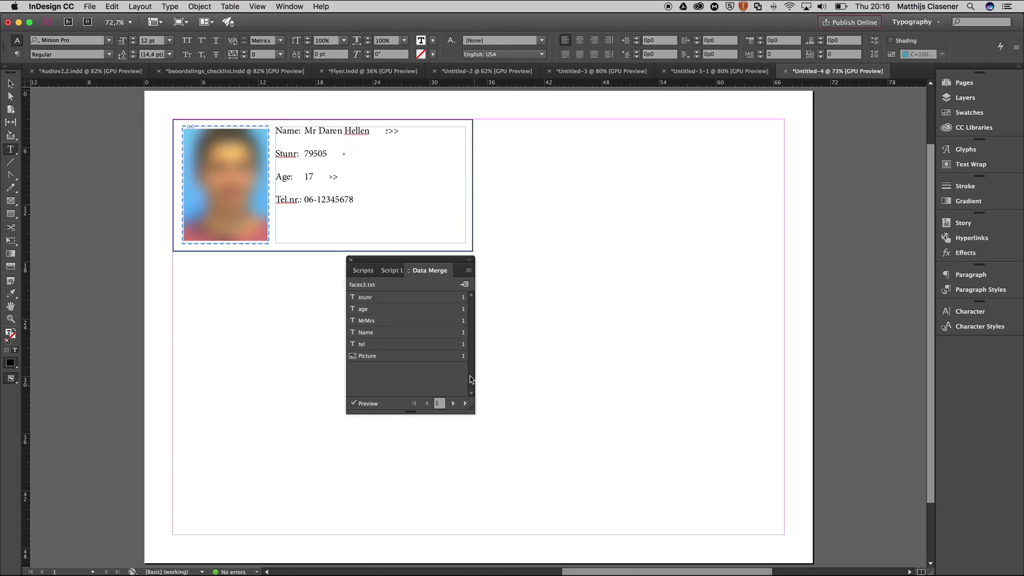
Start a merged document with Multiple Records per page and preview enabled
{"action": "left_click", "coordinate": [465, 288]}
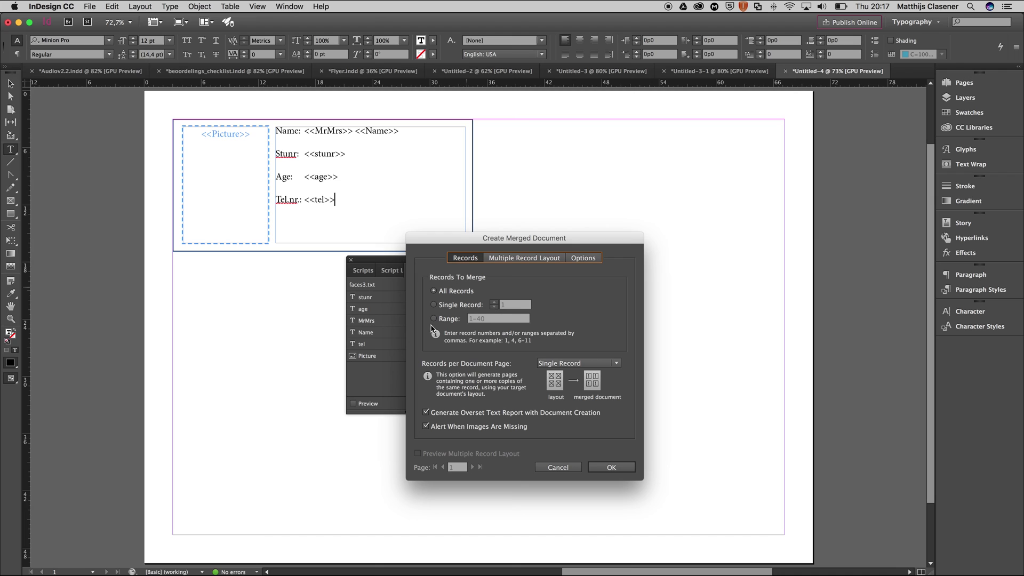
{"action": "left_click", "coordinate": [593, 365]}
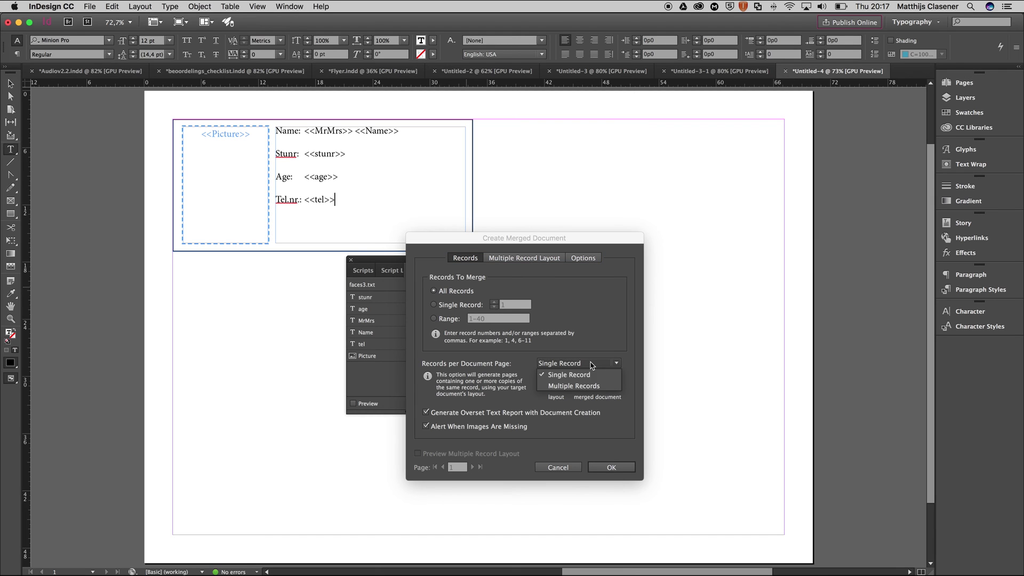
{"action": "left_click", "coordinate": [576, 392]}
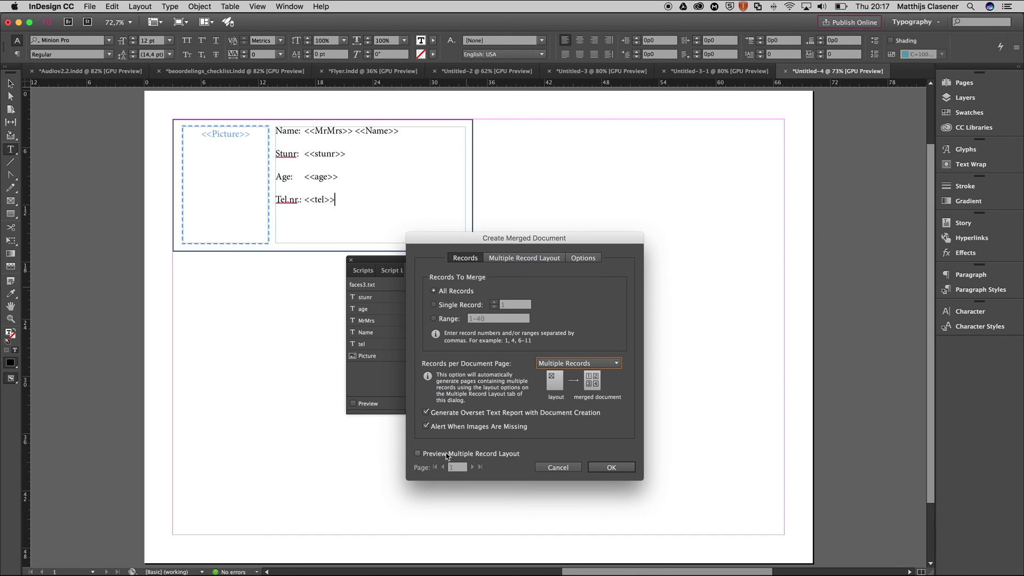
{"action": "left_click", "coordinate": [418, 454]}
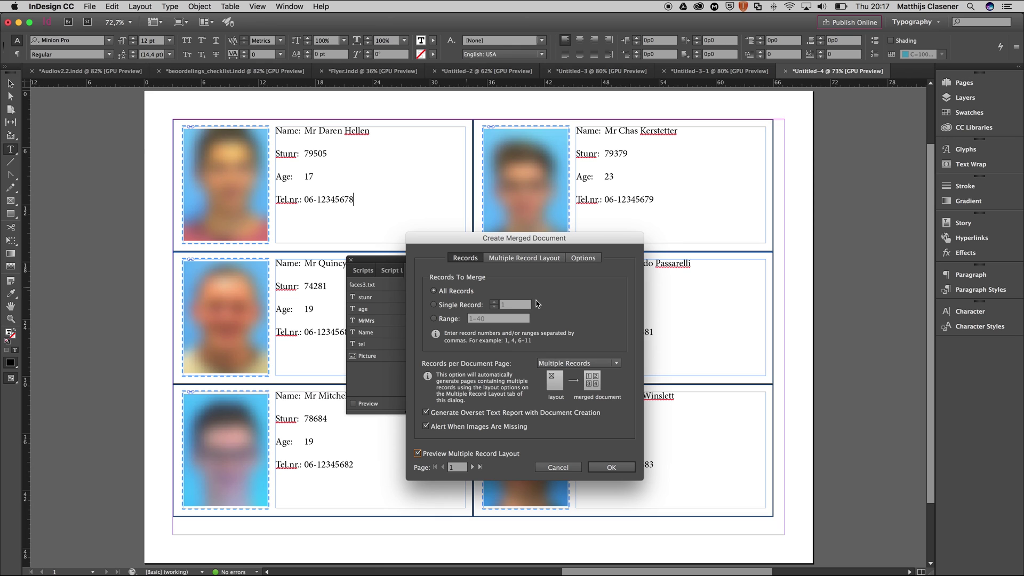
Set column spacing to 1p0 and row spacing to 0p6, with images fitted proportionally
{"action": "left_click", "coordinate": [507, 261]}
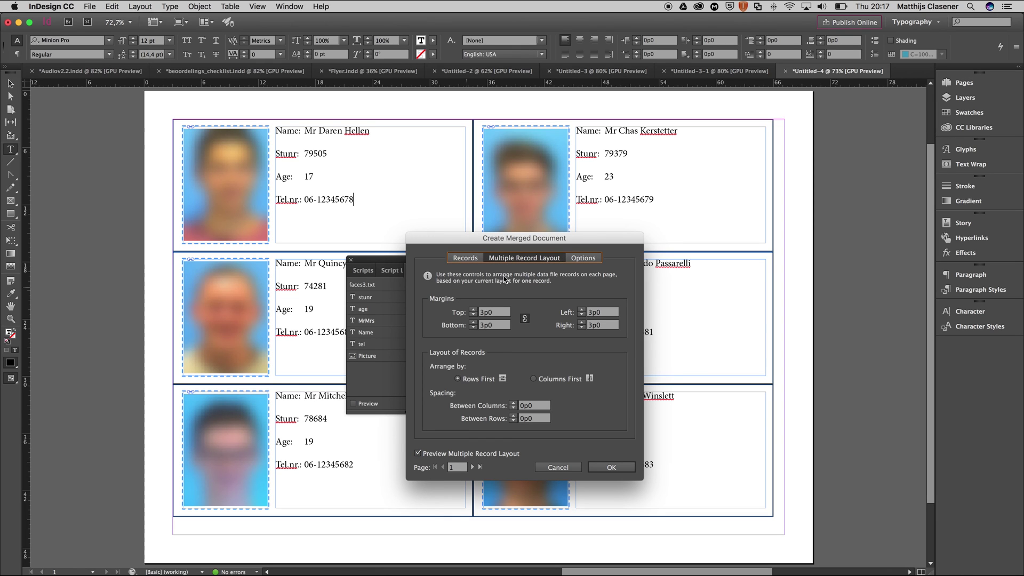
{"action": "left_click", "coordinate": [537, 406]}
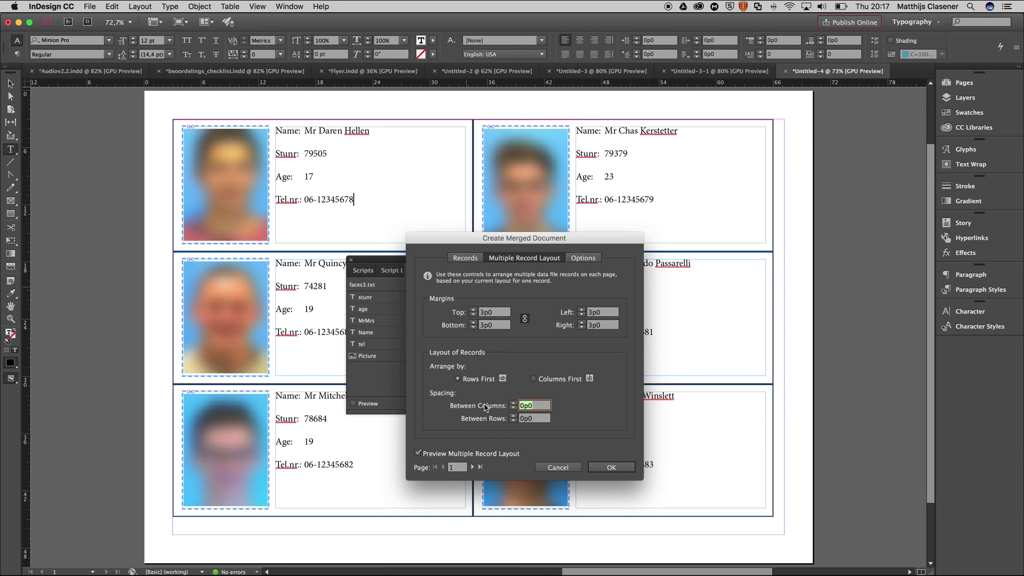
{"action": "type", "text": "1"}
{"action": "key", "text": "Tab"}
{"action": "key", "text": "BackSpace"}
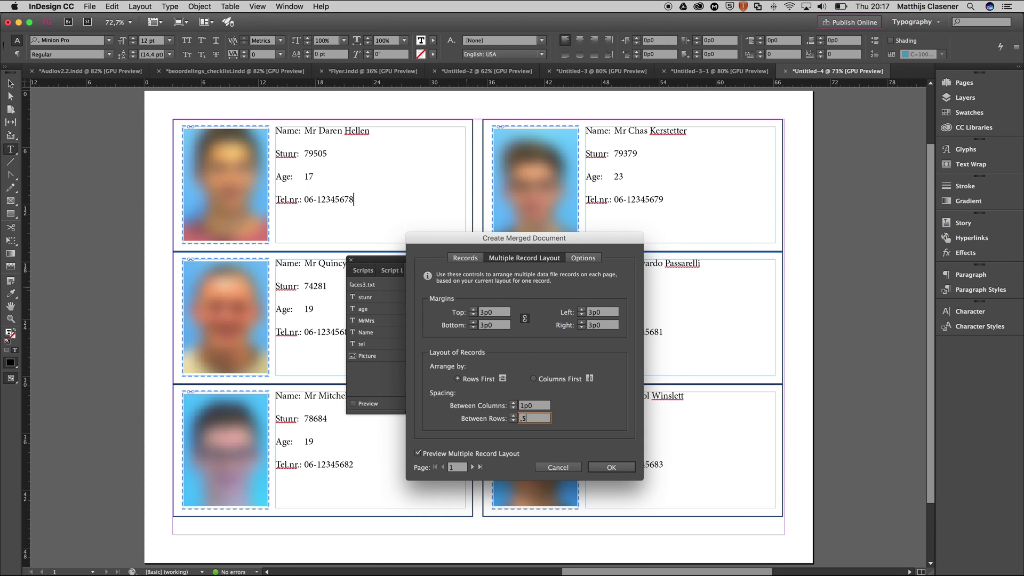
{"action": "type", "text": ",5"}
{"action": "key", "text": "Tab"}
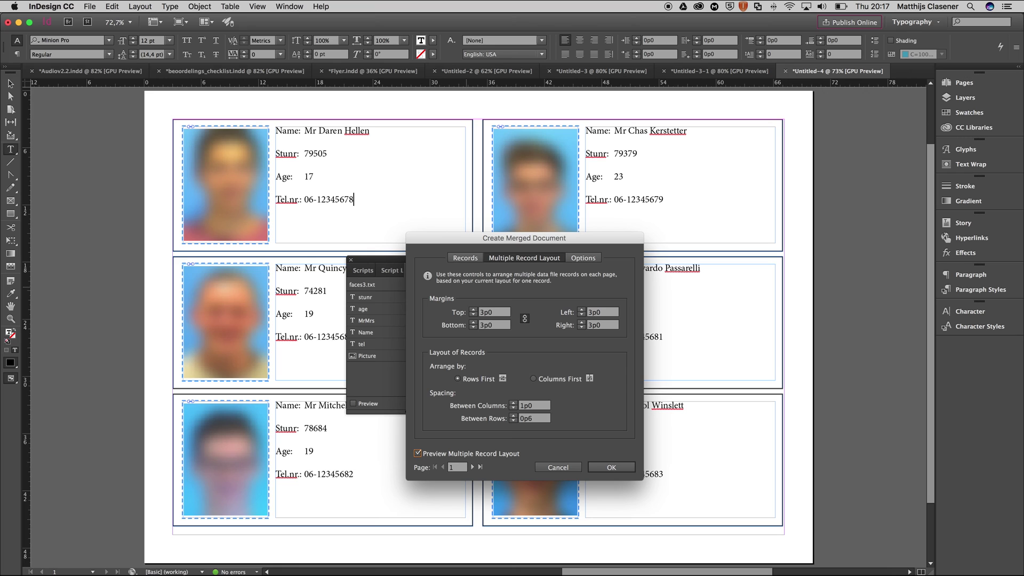
{"action": "left_click", "coordinate": [585, 260]}
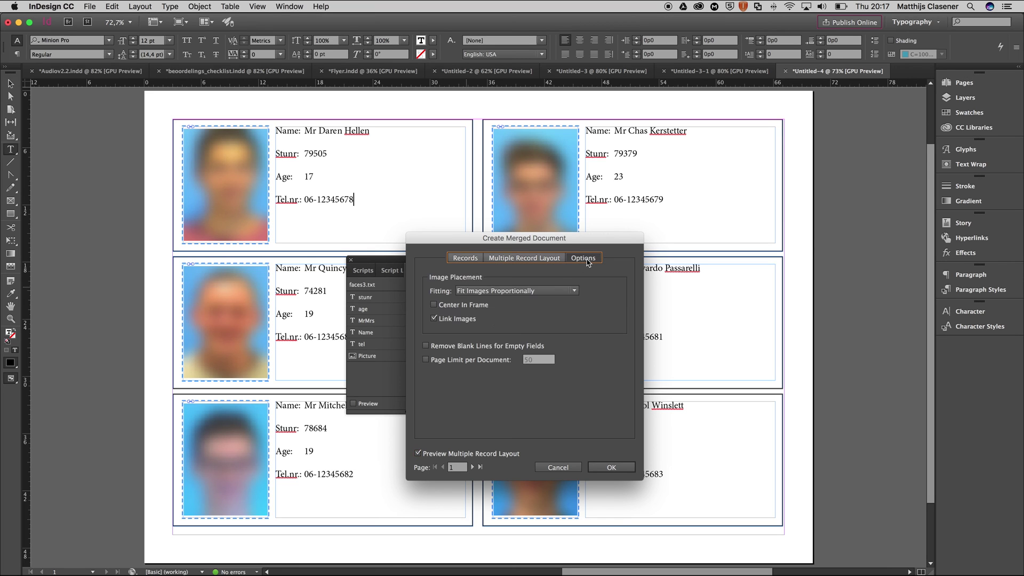
Page forward through the merged preview to the last page, then back three pages
{"action": "left_click", "coordinate": [473, 468]}
{"action": "left_click", "coordinate": [473, 468]}
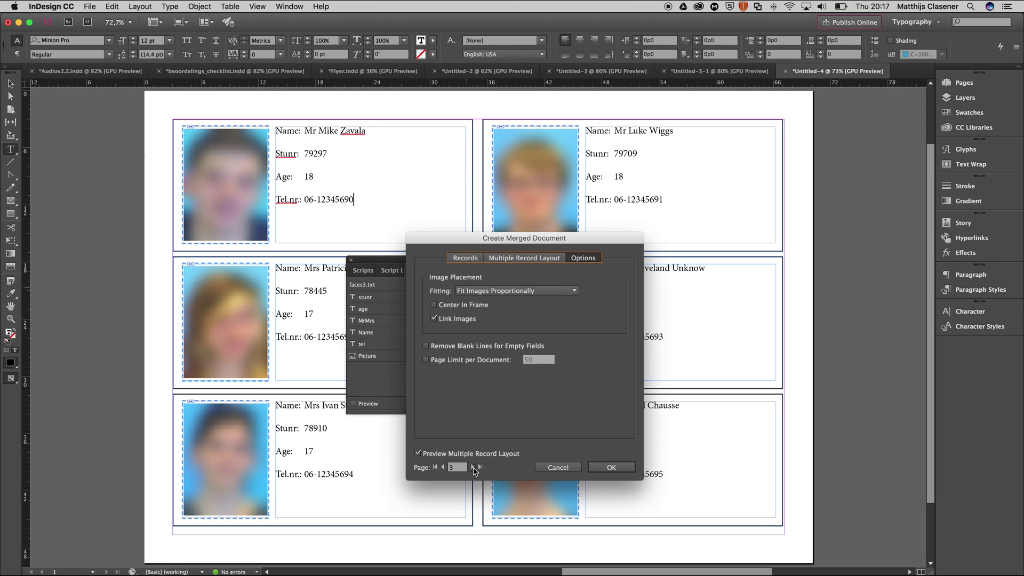
{"action": "left_click", "coordinate": [473, 468]}
{"action": "left_click", "coordinate": [473, 468]}
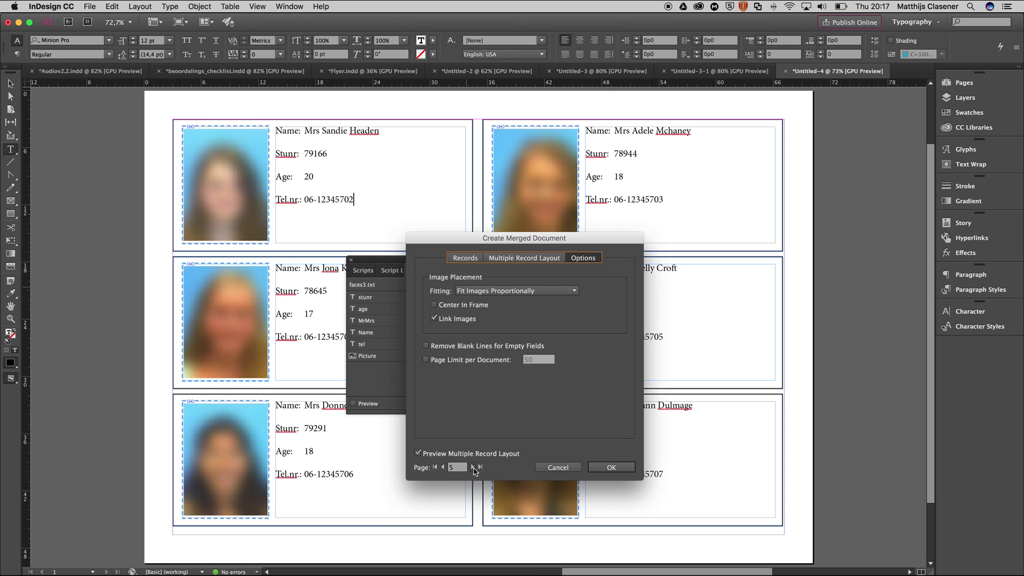
{"action": "left_click", "coordinate": [473, 468]}
{"action": "left_click", "coordinate": [472, 468]}
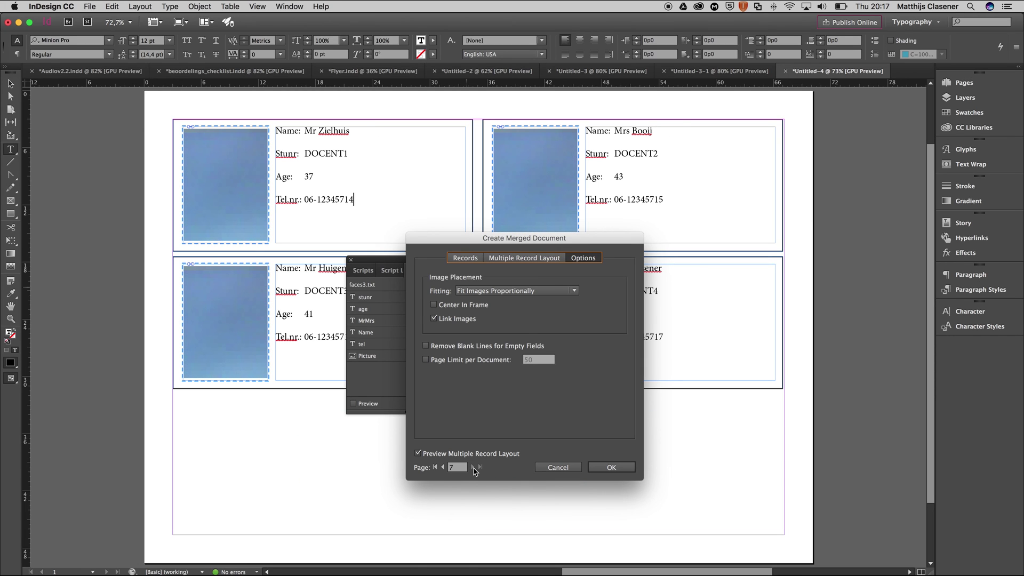
{"action": "left_click", "coordinate": [444, 467]}
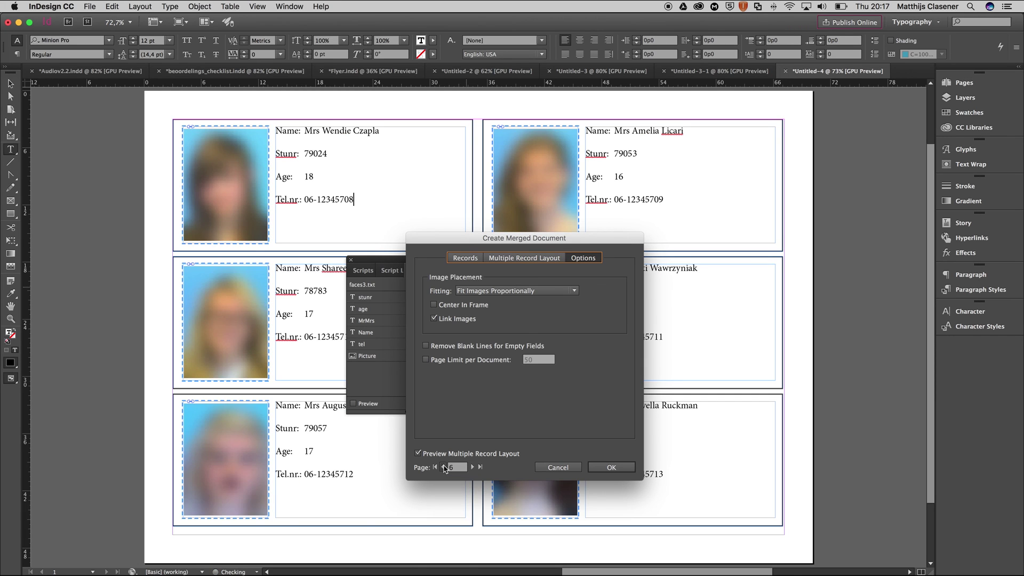
{"action": "left_click", "coordinate": [444, 468]}
{"action": "left_click", "coordinate": [443, 467]}
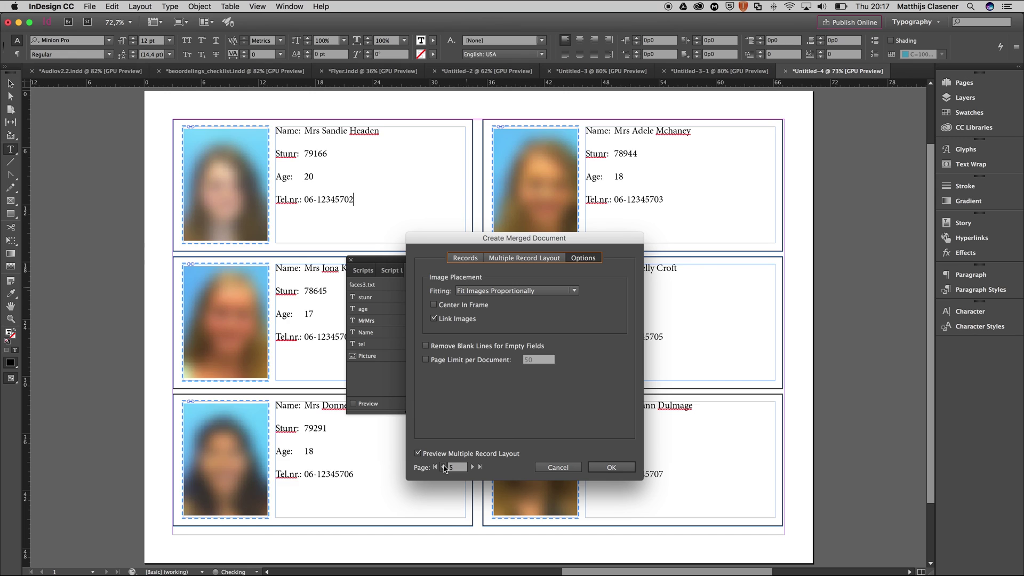
Generate merged document Untitled-4-1 and dismiss the overset text alert
{"action": "left_click", "coordinate": [612, 468]}
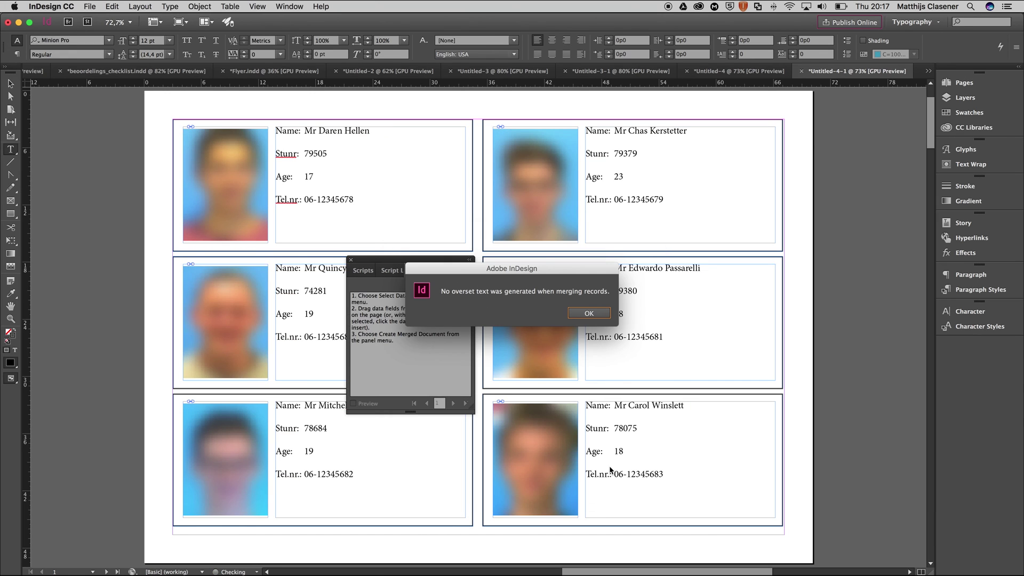
{"action": "left_click", "coordinate": [590, 315]}
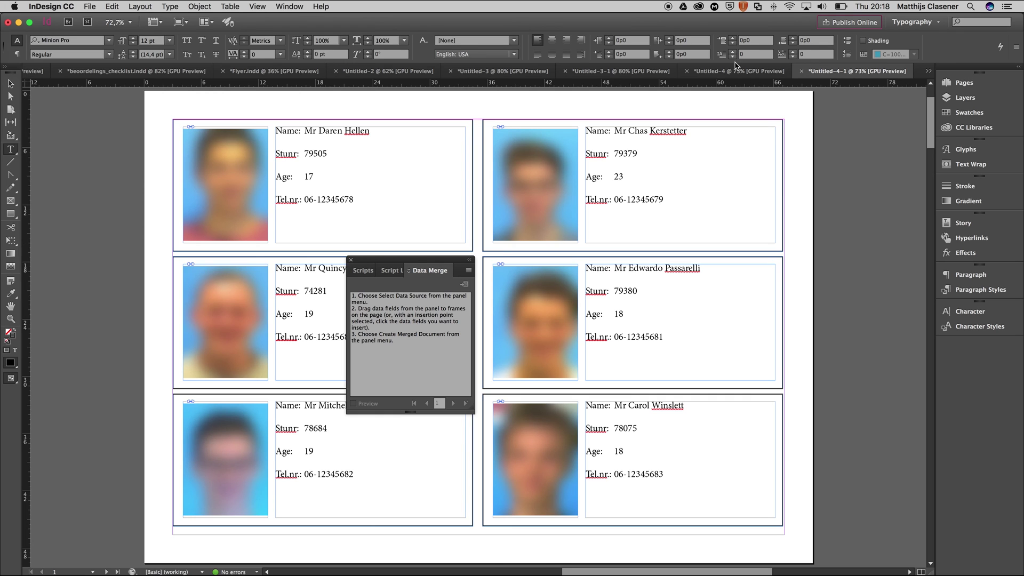
From Untitled-4, start Export to PDF with the six-records-per-page layout
{"action": "left_click", "coordinate": [756, 71]}
{"action": "left_click", "coordinate": [468, 272]}
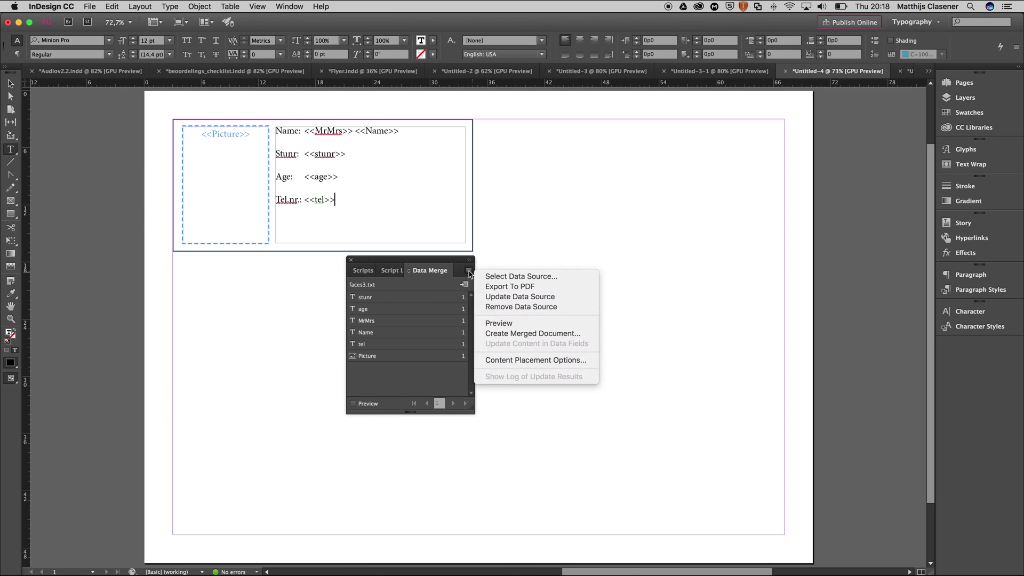
{"action": "left_click", "coordinate": [502, 287]}
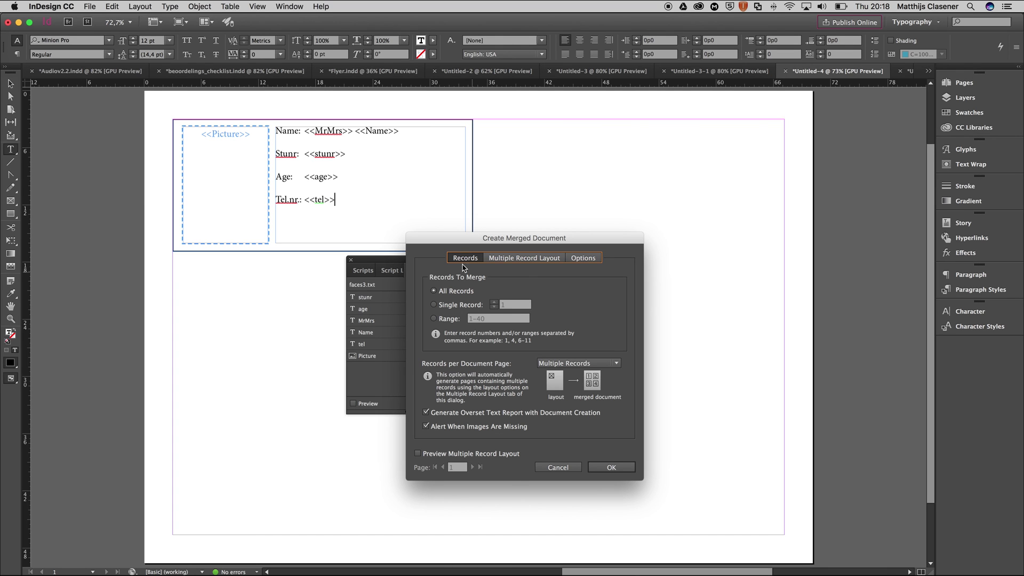
{"action": "left_click", "coordinate": [435, 454]}
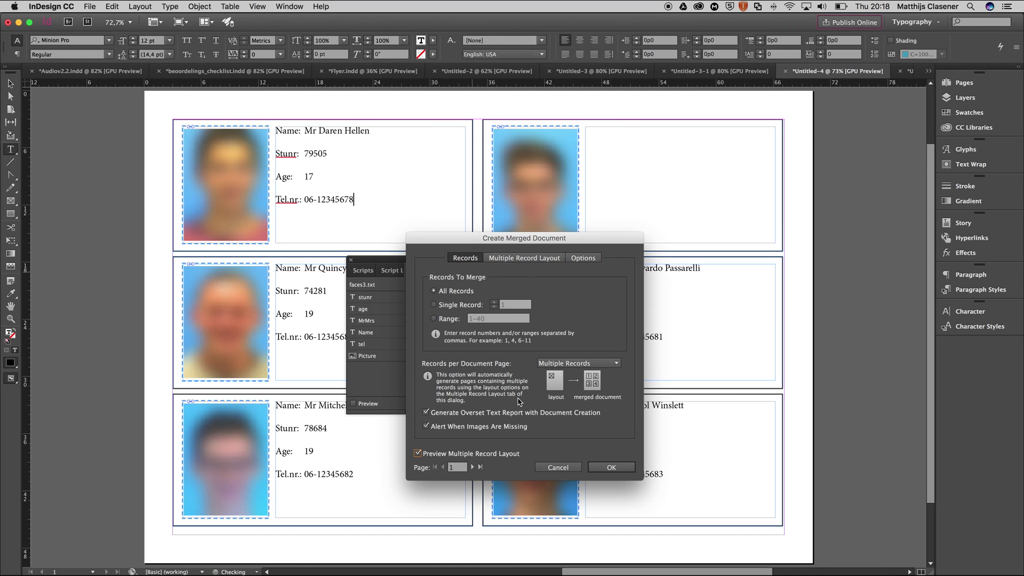
{"action": "left_click", "coordinate": [518, 258]}
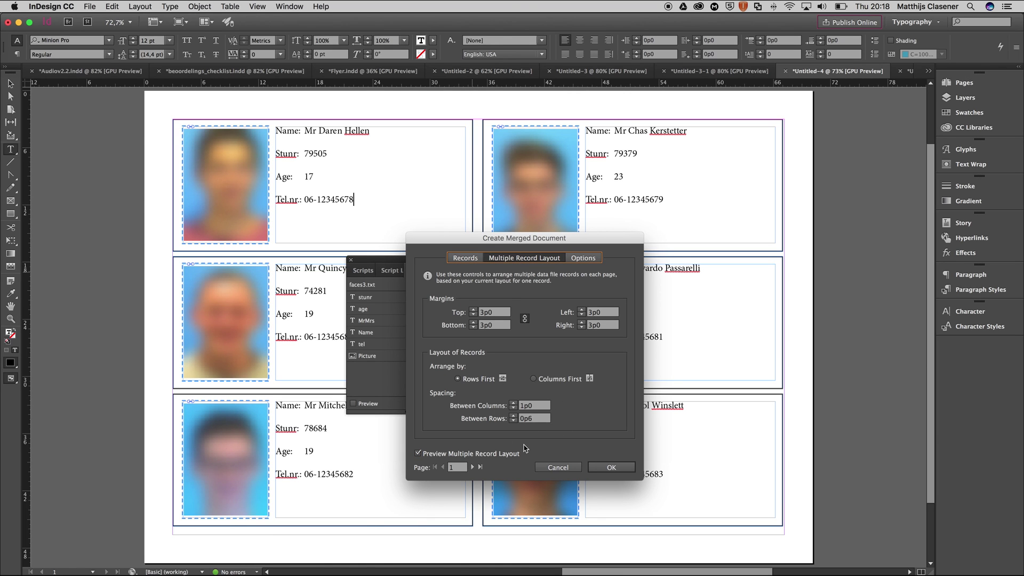
{"action": "left_click", "coordinate": [608, 469]}
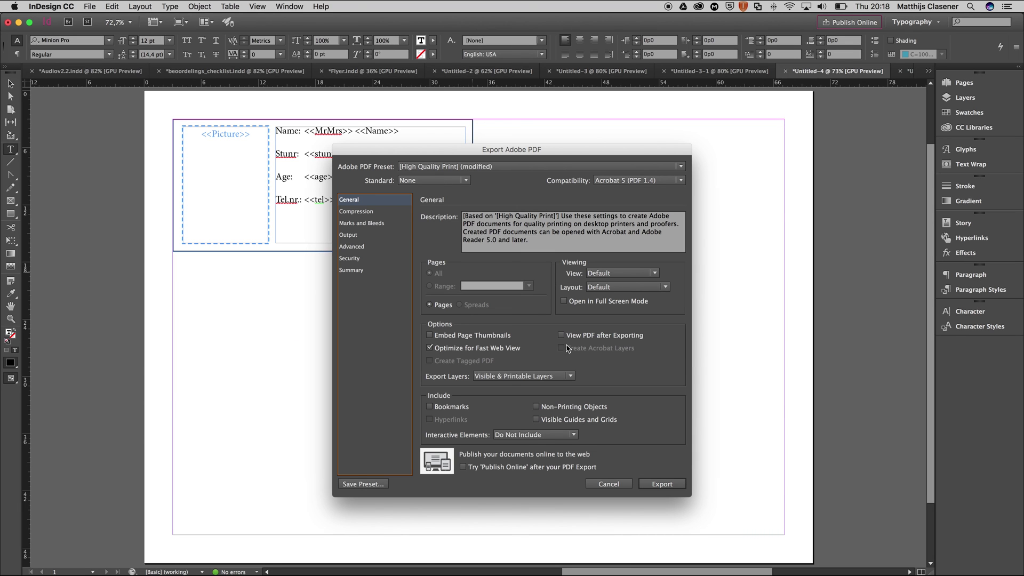
Export the PDF to the Desktop as 'facesDubbel', opening it after export
{"action": "left_click", "coordinate": [589, 338]}
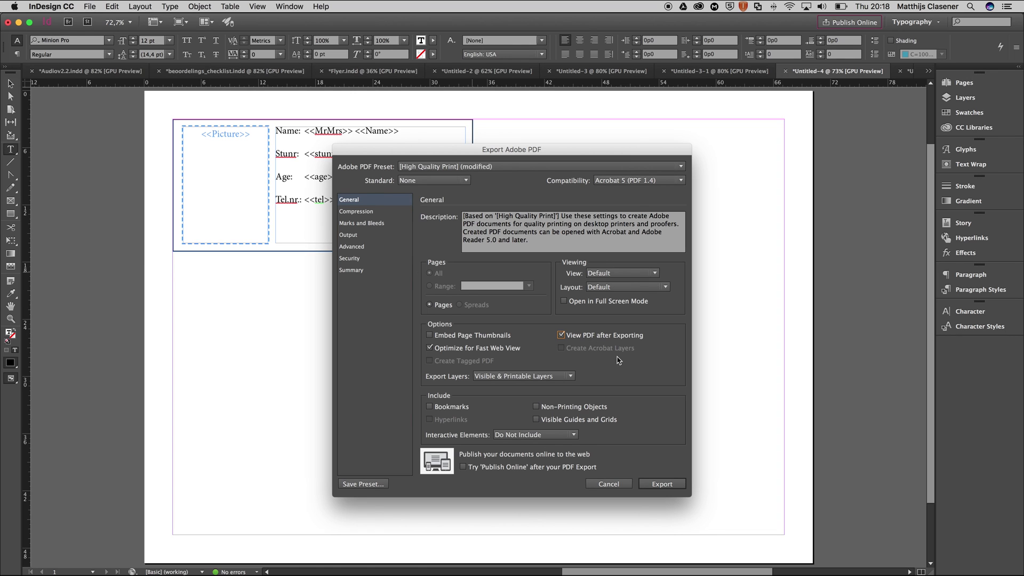
{"action": "left_click", "coordinate": [661, 485]}
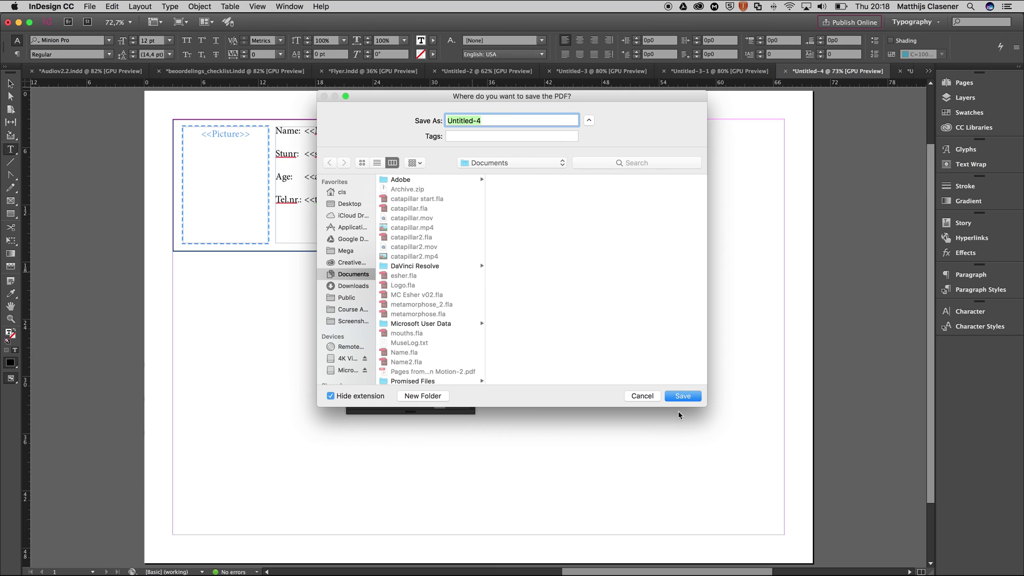
{"action": "left_click", "coordinate": [355, 205]}
{"action": "type", "text": "facesDubbel"}
{"action": "key", "text": "Return"}
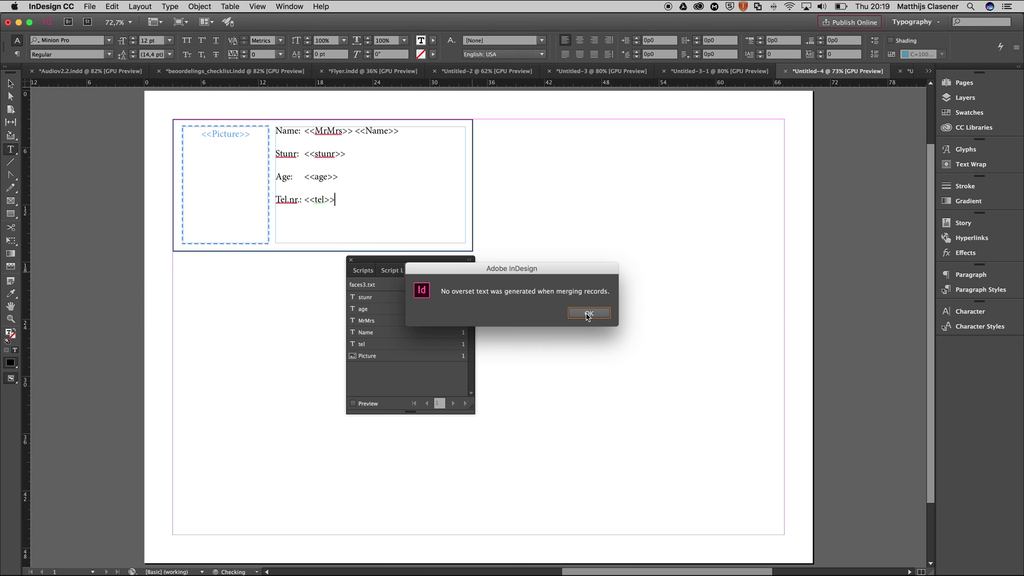
Dismiss the overset alert and scroll through the seven pages of facesDublin.pdf in Acrobat
{"action": "left_click", "coordinate": [588, 313]}
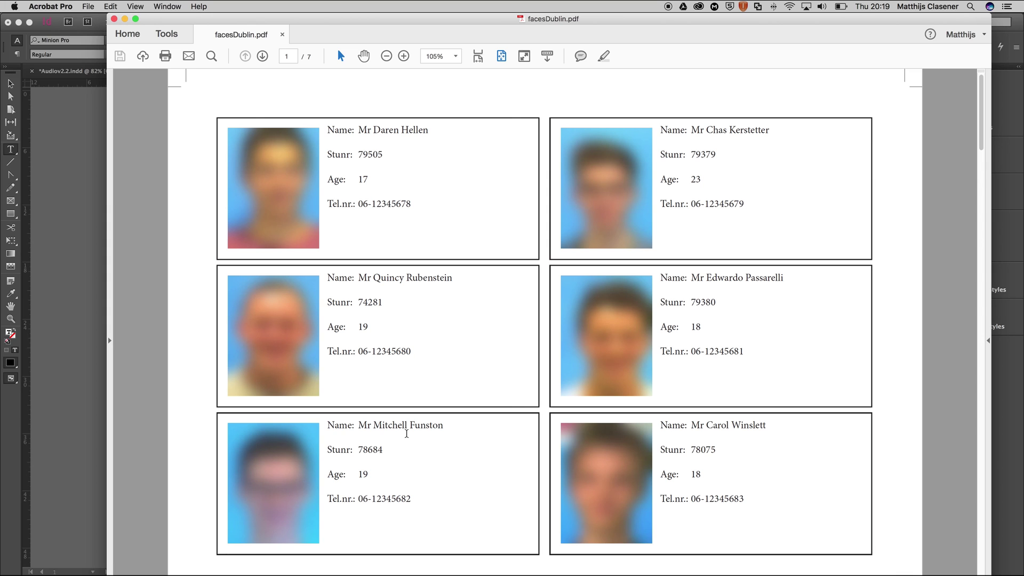
{"action": "left_click", "coordinate": [980, 131]}
{"action": "left_click_drag", "start_coordinate": [981, 131], "coordinate": [972, 104]}
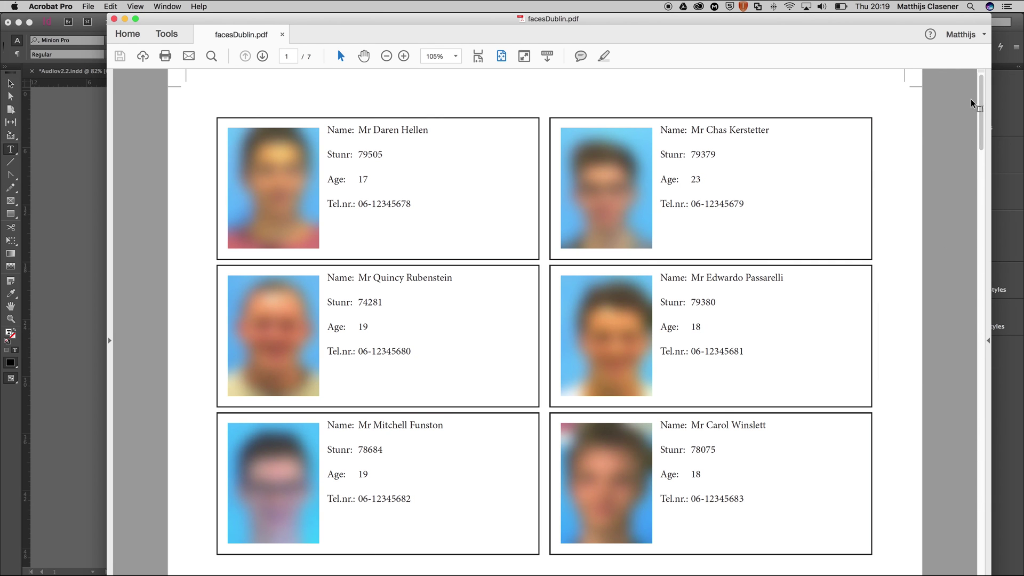